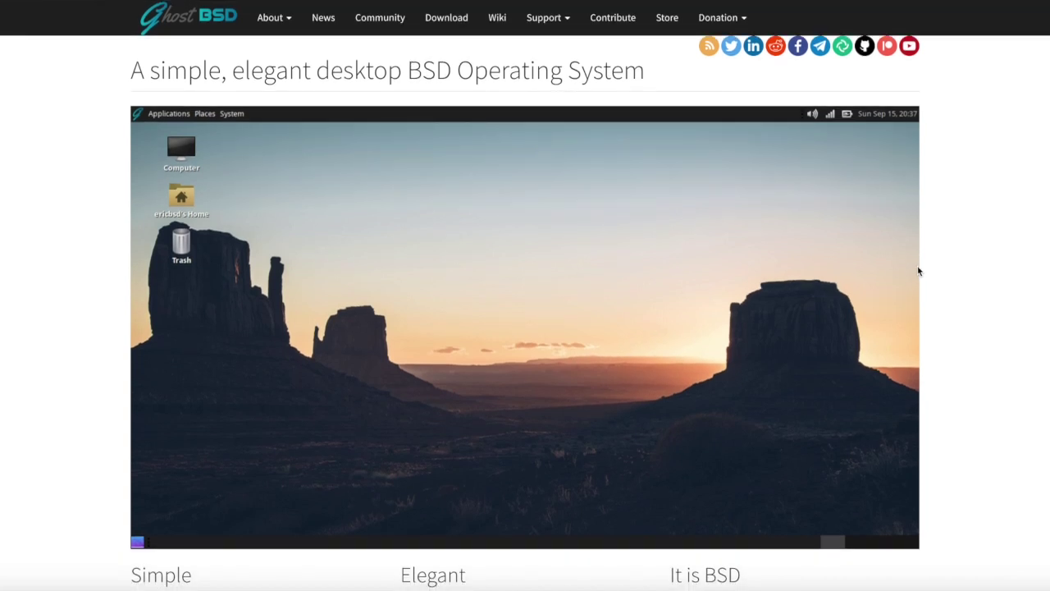
scroll(919, 272, down, 5)
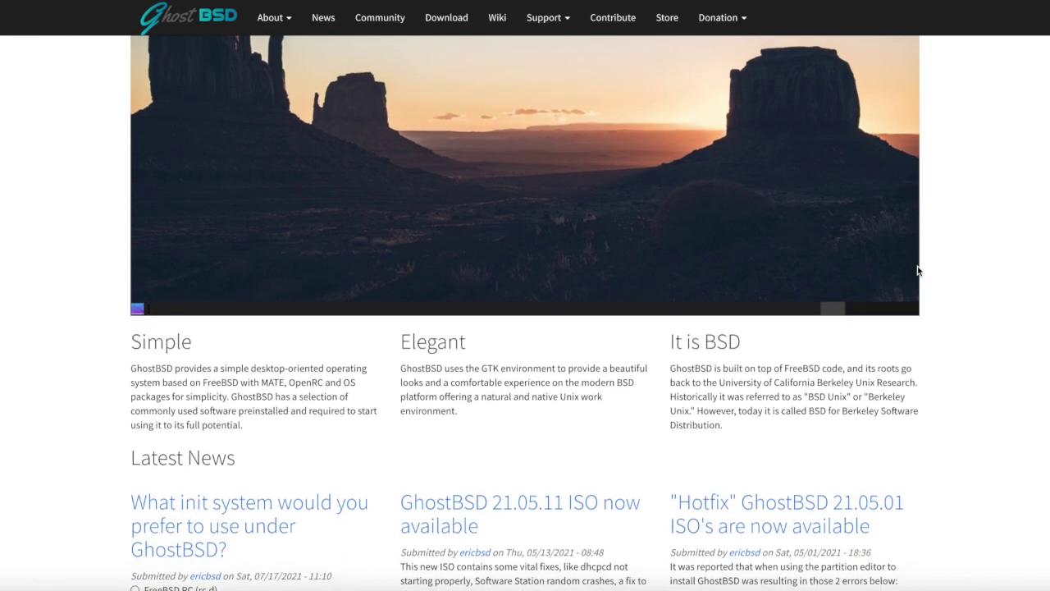
Scroll the GhostBSD home page, then go to its GhostBSD 21.05.11 Download page
scroll(917, 271, up, 5)
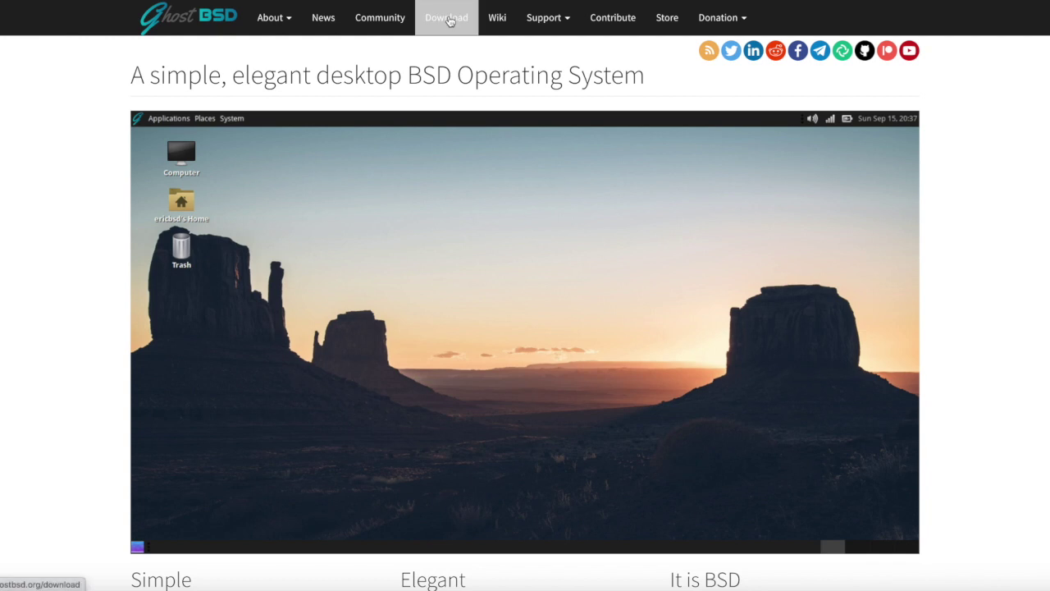
click(449, 20)
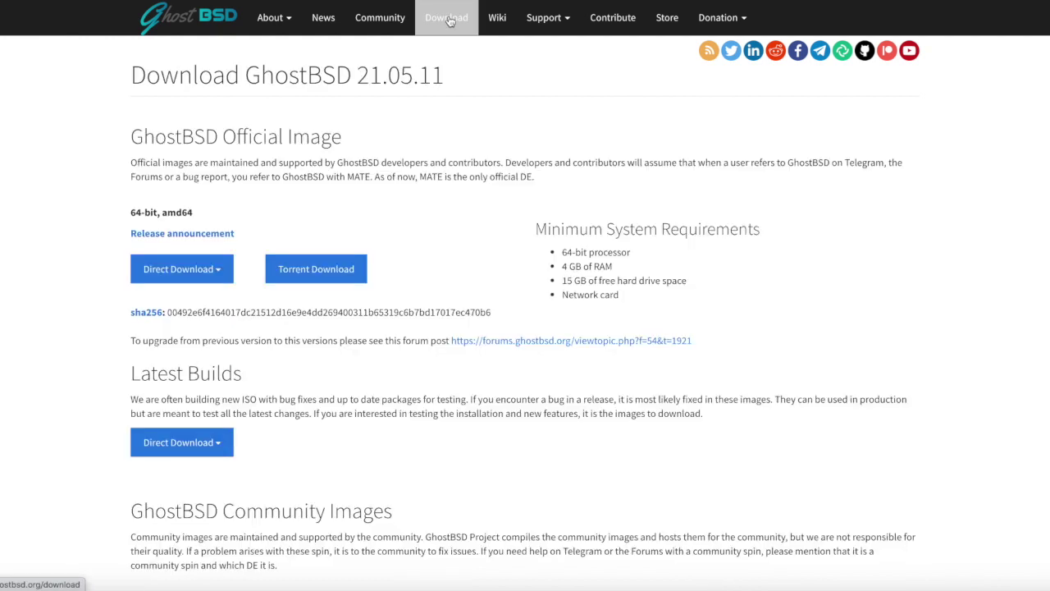
Expand the Direct Download dropdown under the official 64-bit image to show the mirrors
click(220, 276)
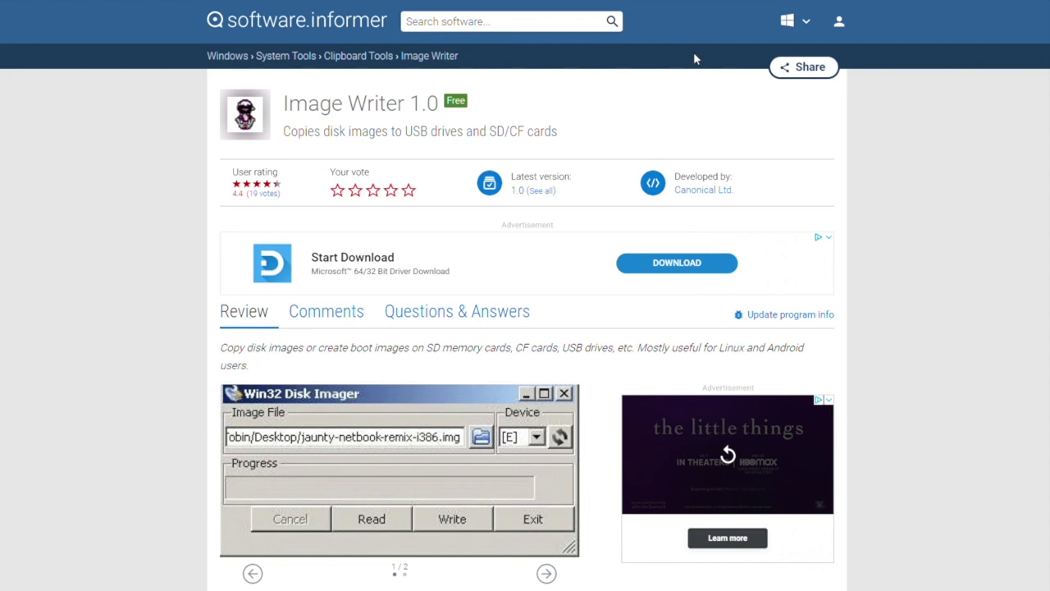
Follow the Image Writer trusted download bar to get win32diskimager-binary.zip
scroll(693, 52, down, 3)
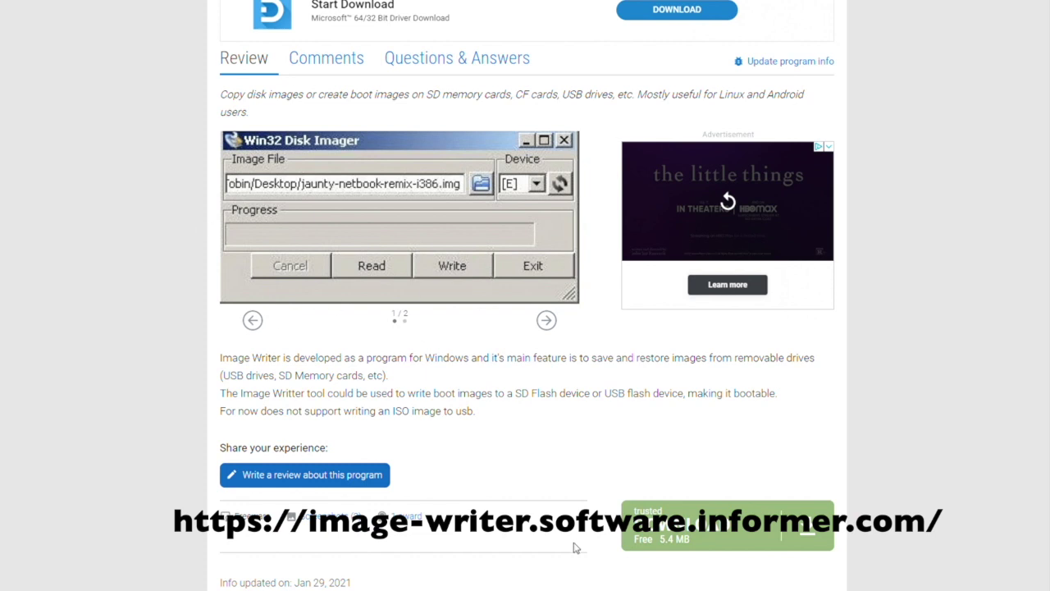
click(702, 532)
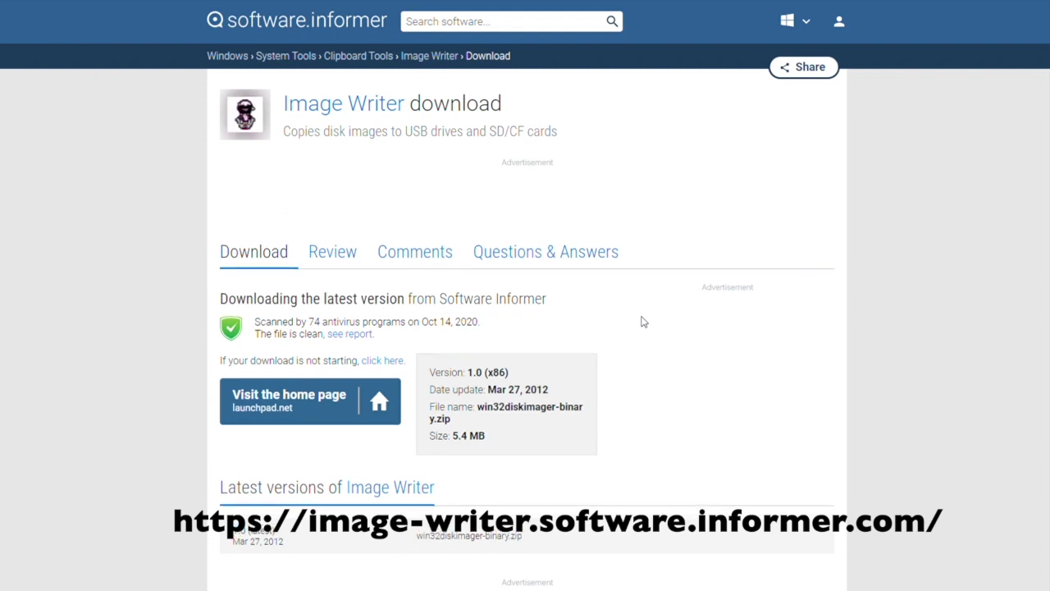
scroll(720, 338, down, 1)
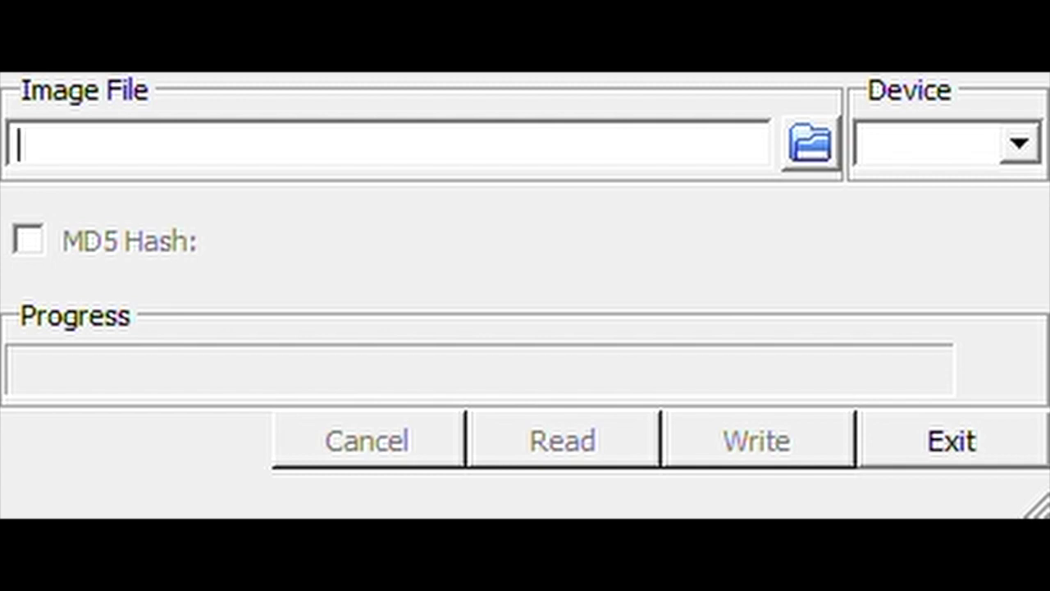
Load FreeBSD-12.1-RELEASE-arm64-aarch64-RPI3.img as the image file, then go to the Device selector
click(814, 151)
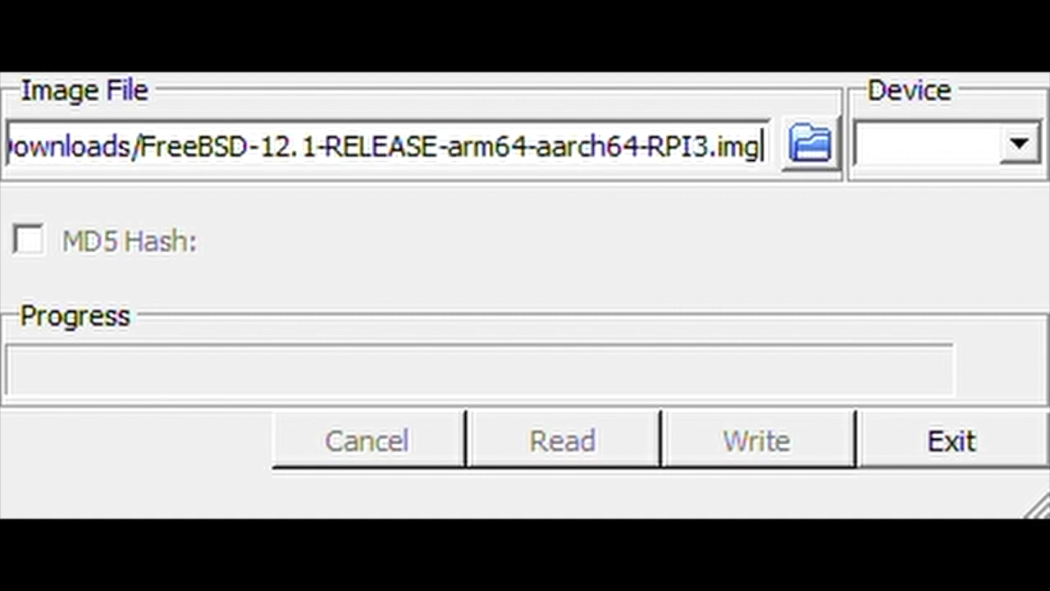
click(1007, 145)
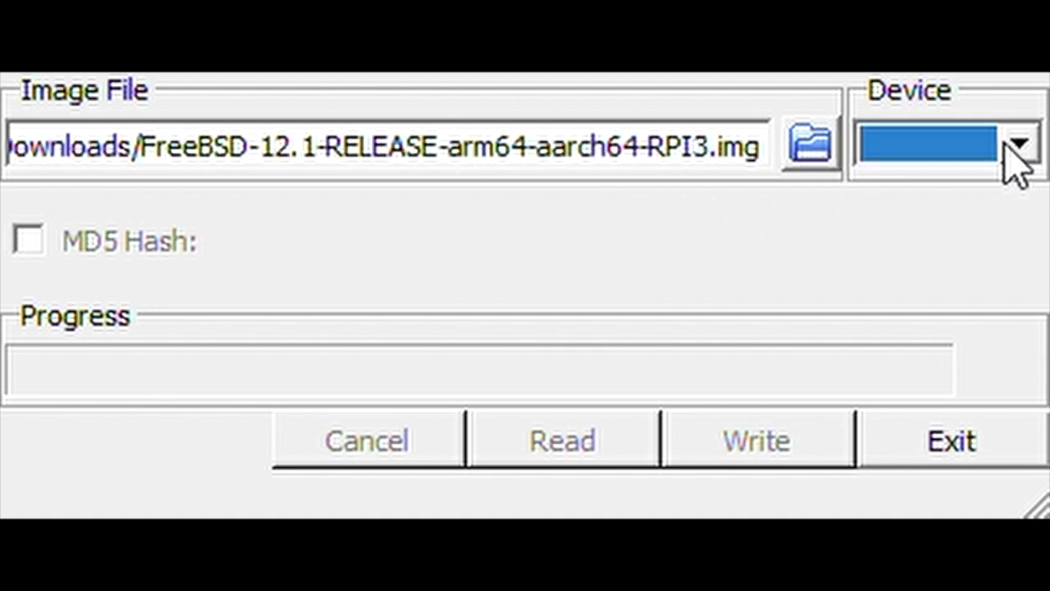
key(shift+Tab)
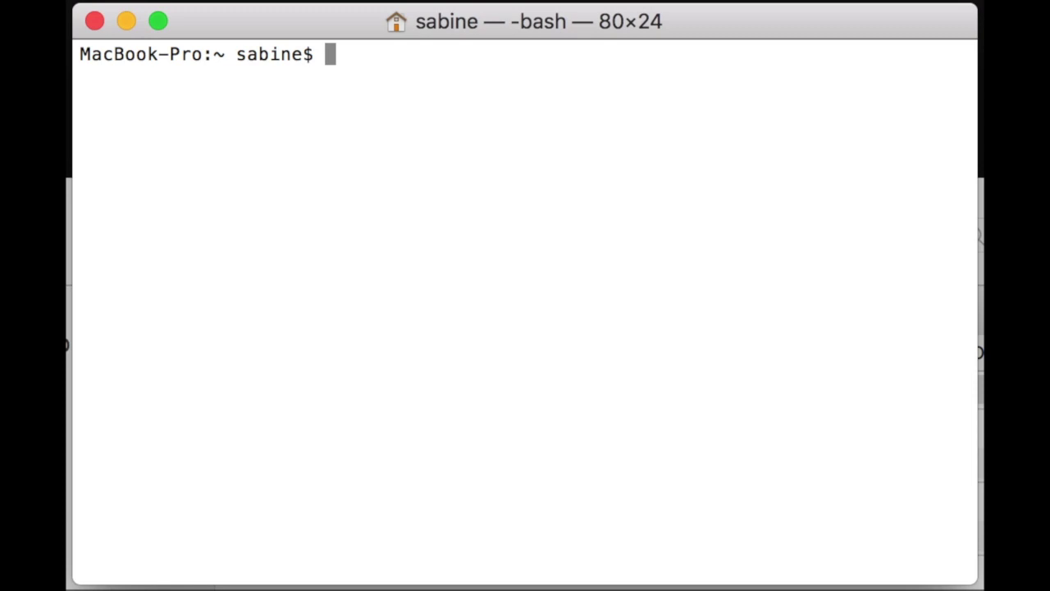
Switch to a root shell with sudo su, submitting the account password
text(sudo su)
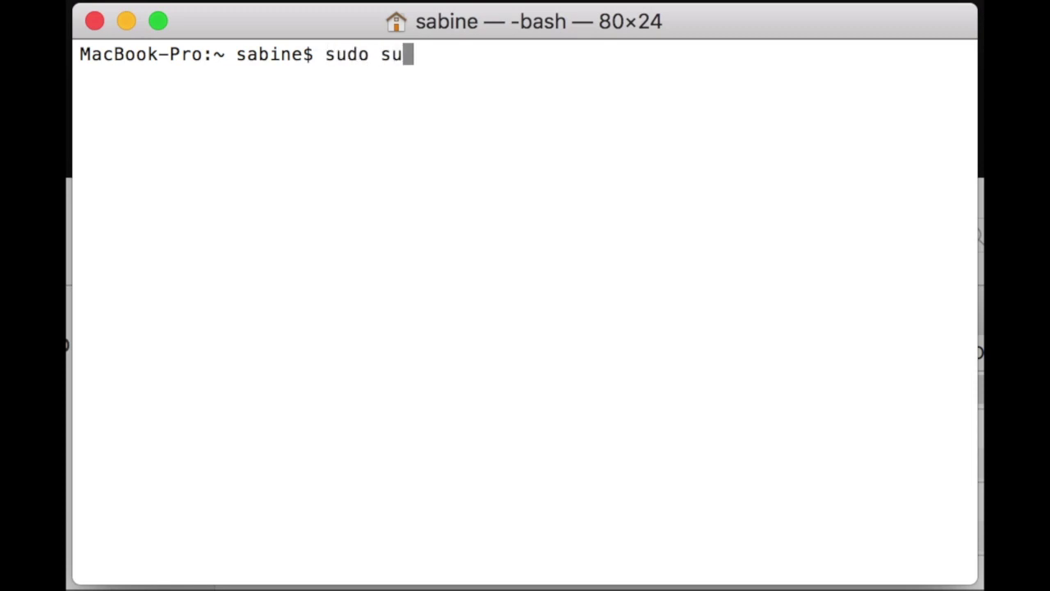
key(Return)
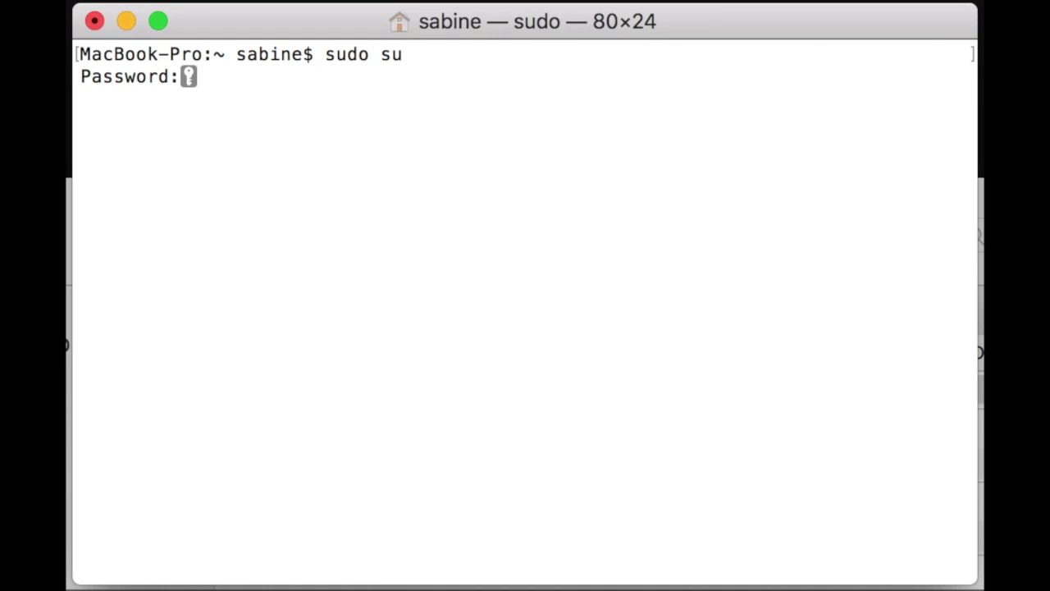
key(Return)
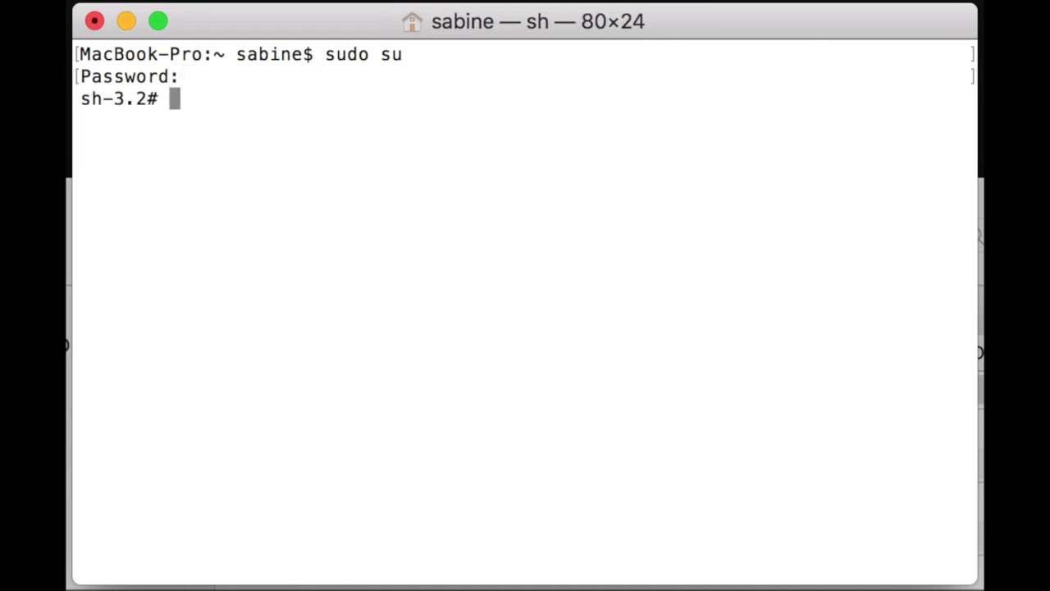
List all disks with diskutil list and identify the 31.5 GB external /dev/disk2
text(diskutil )
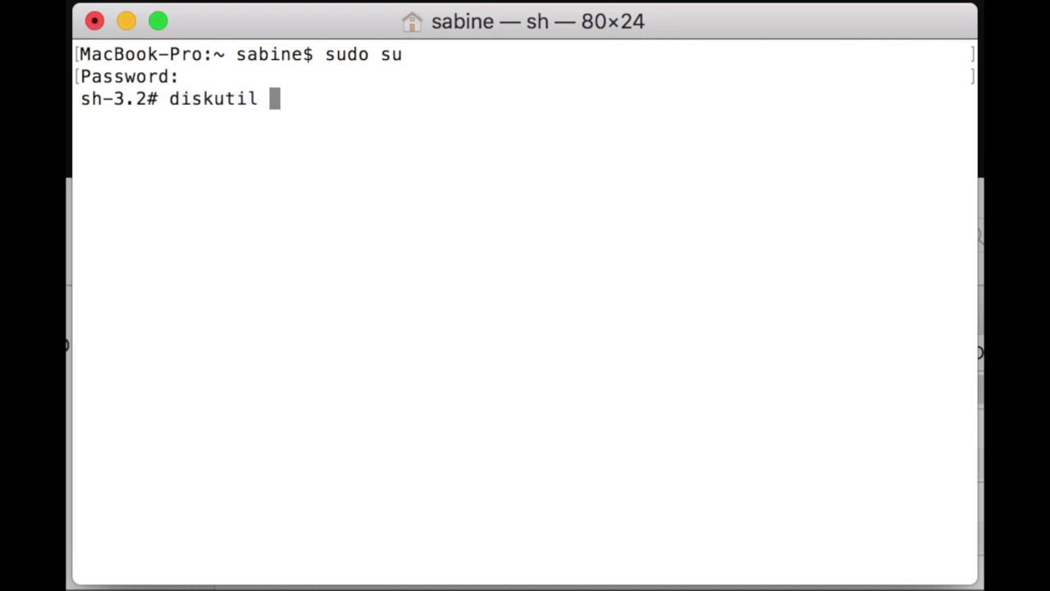
text(list)
key(Return)
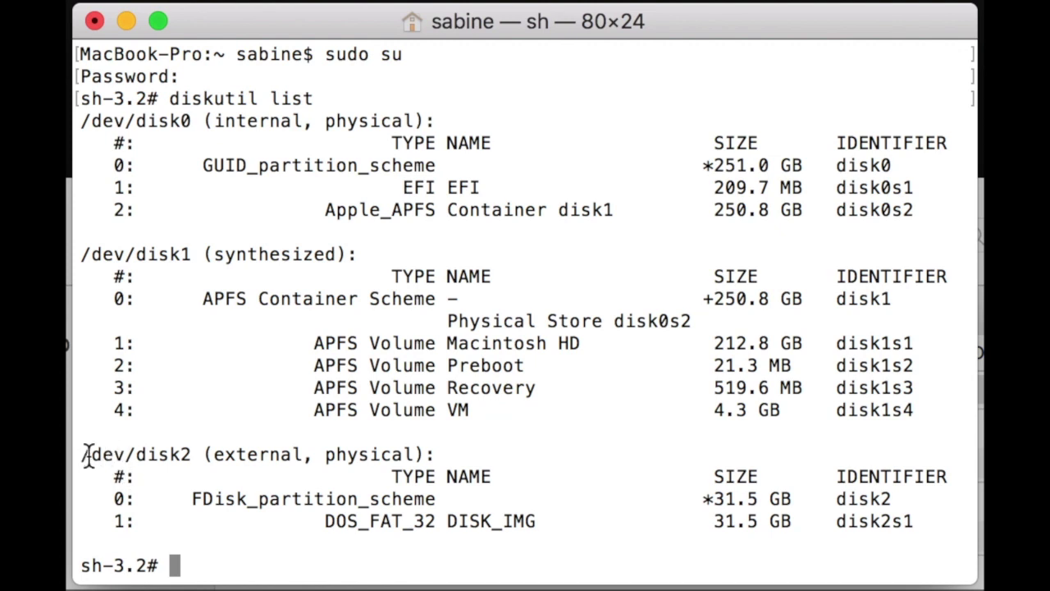
double_click(194, 455)
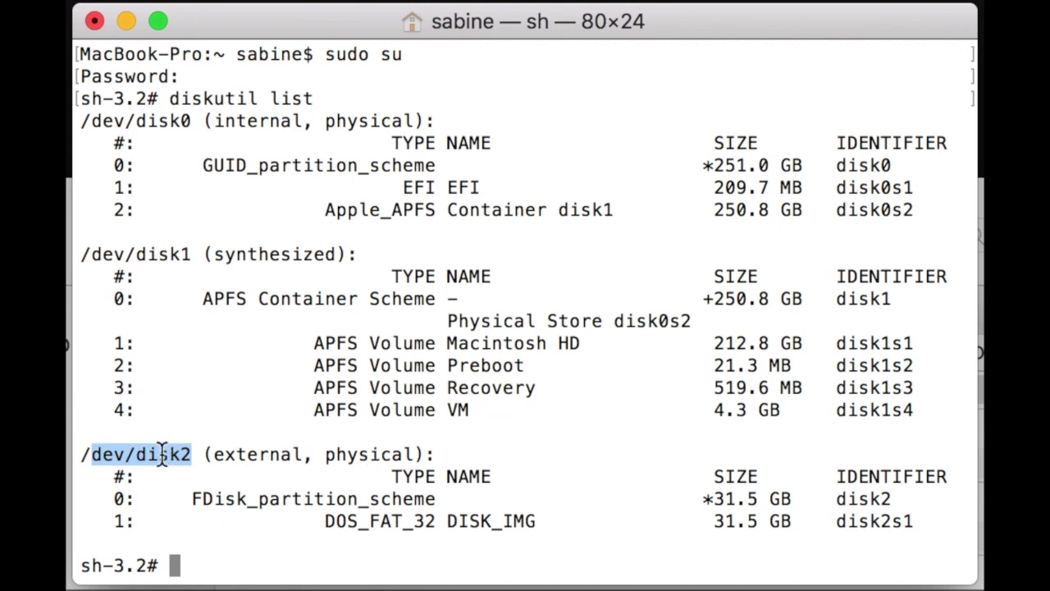
click(219, 570)
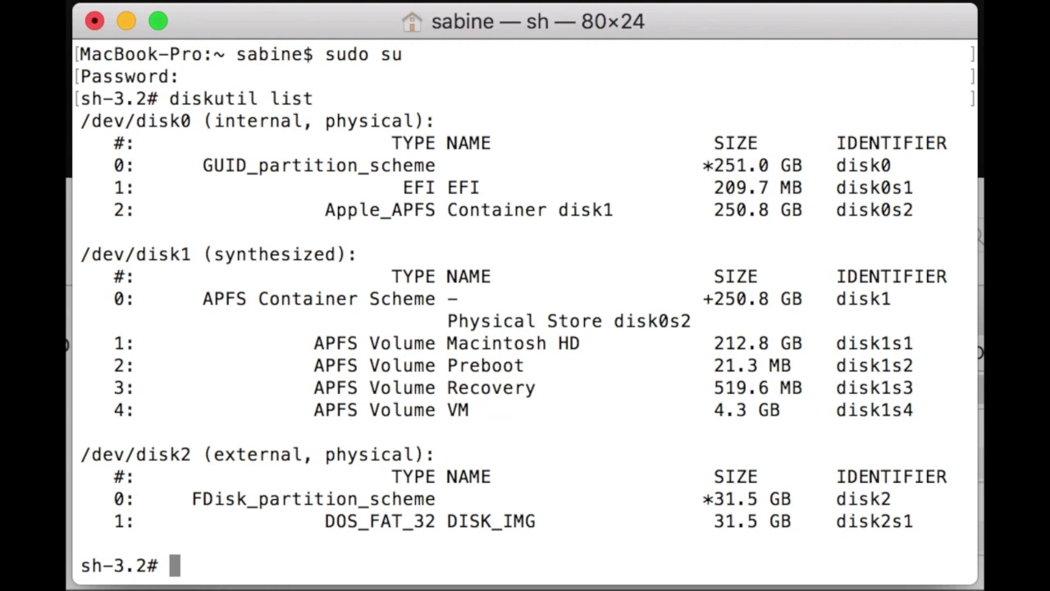
Unmount every volume on /dev/disk2, then start typing a dd if= command
text(diskutil )
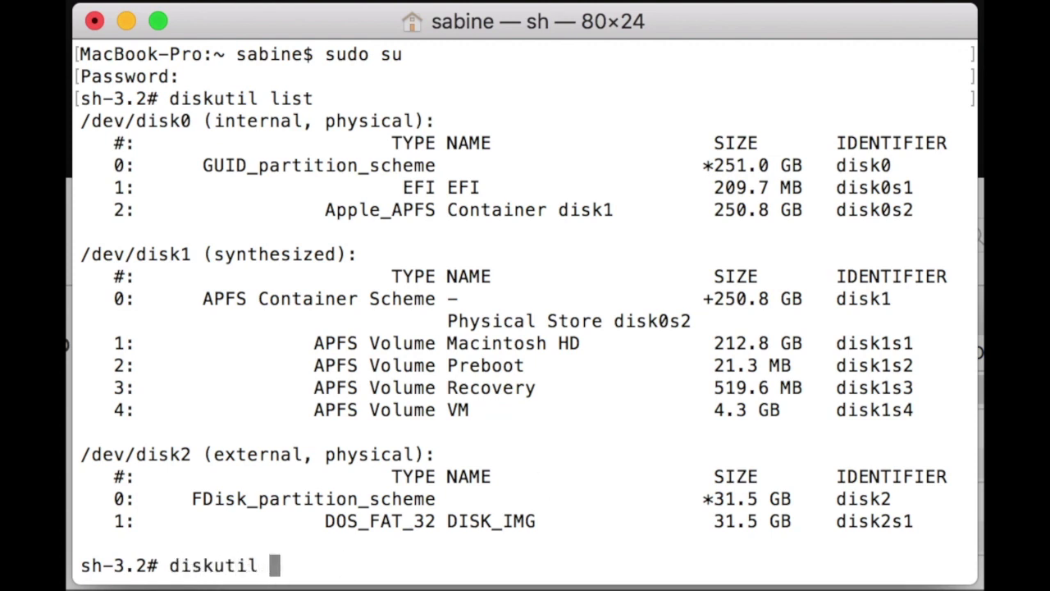
text(unmount)
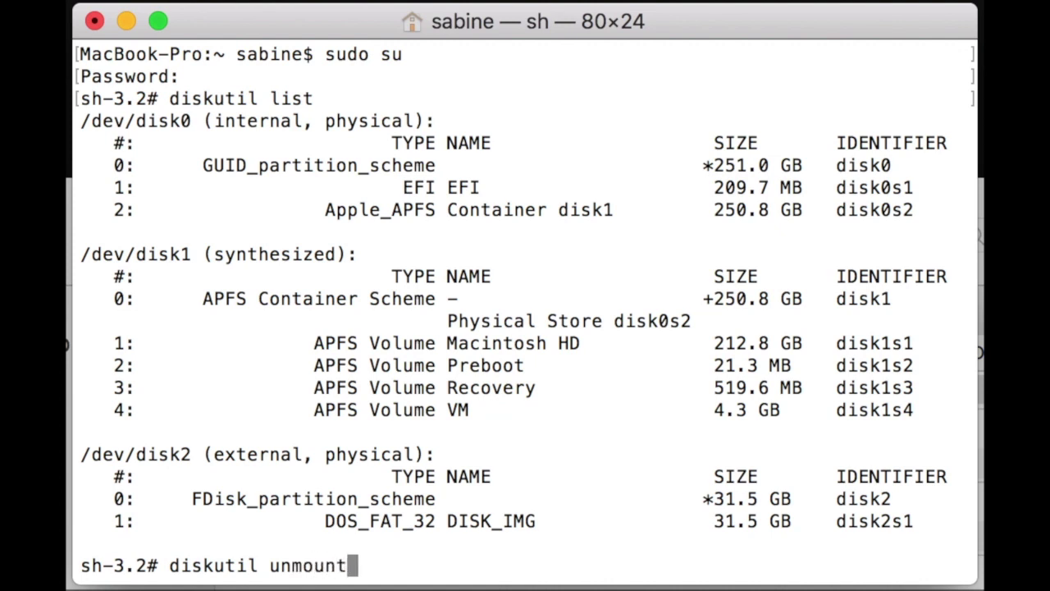
text(Disk )
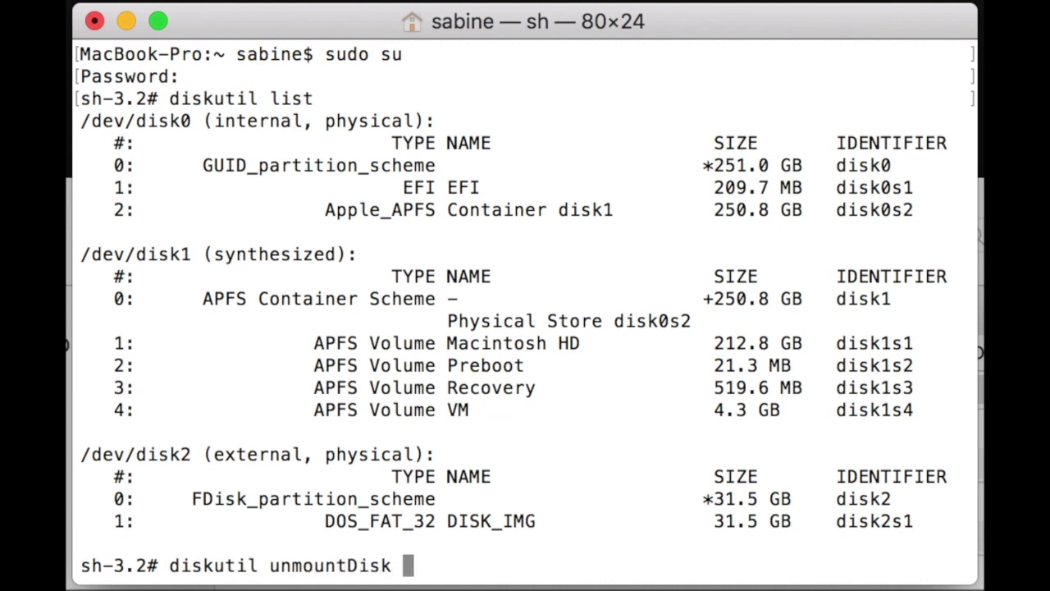
text(/dev/disk2)
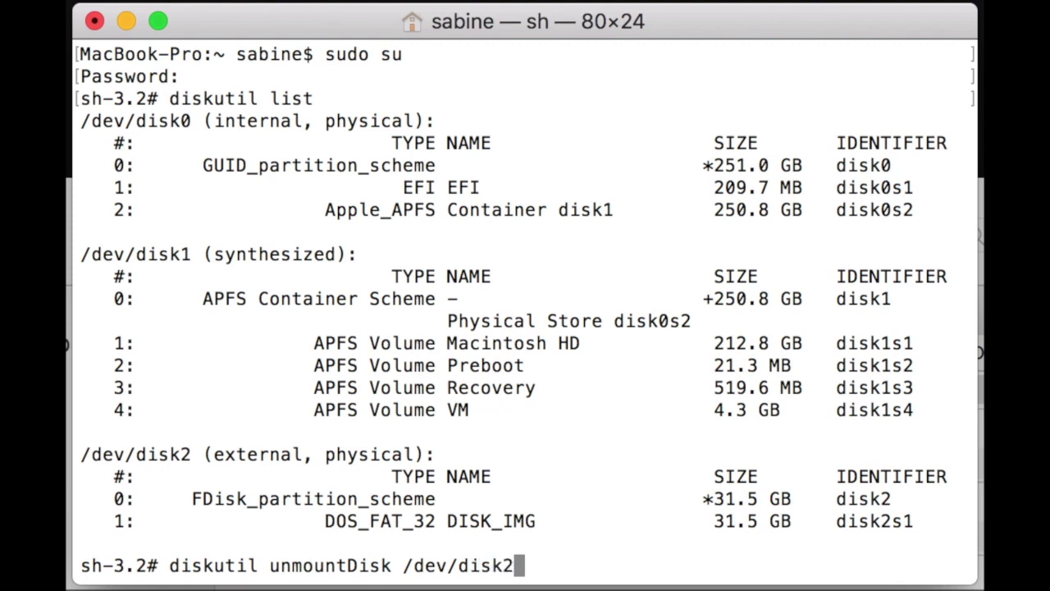
key(Return)
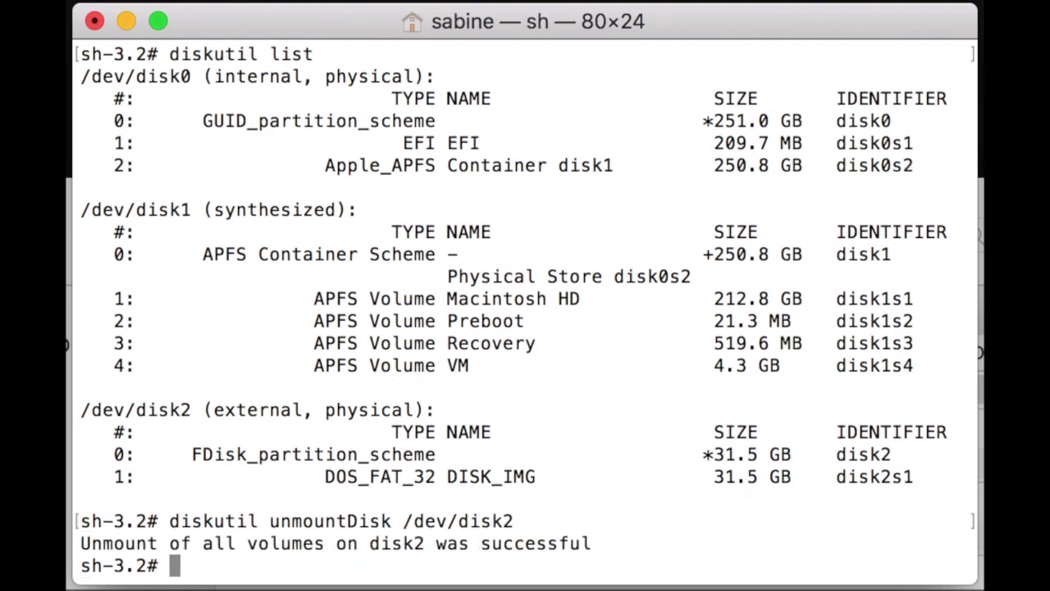
text(dd)
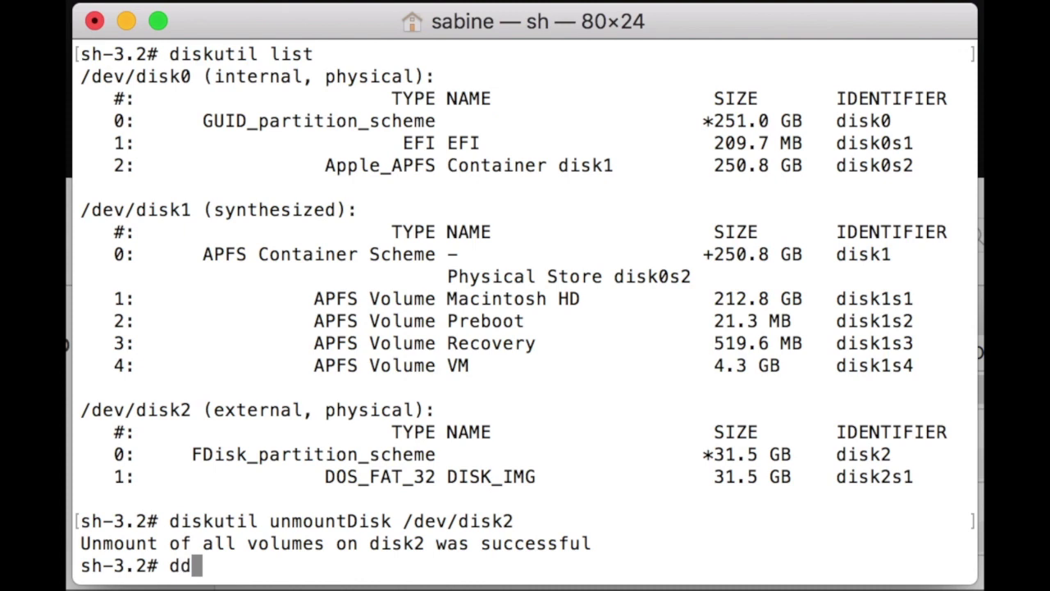
text( if=)
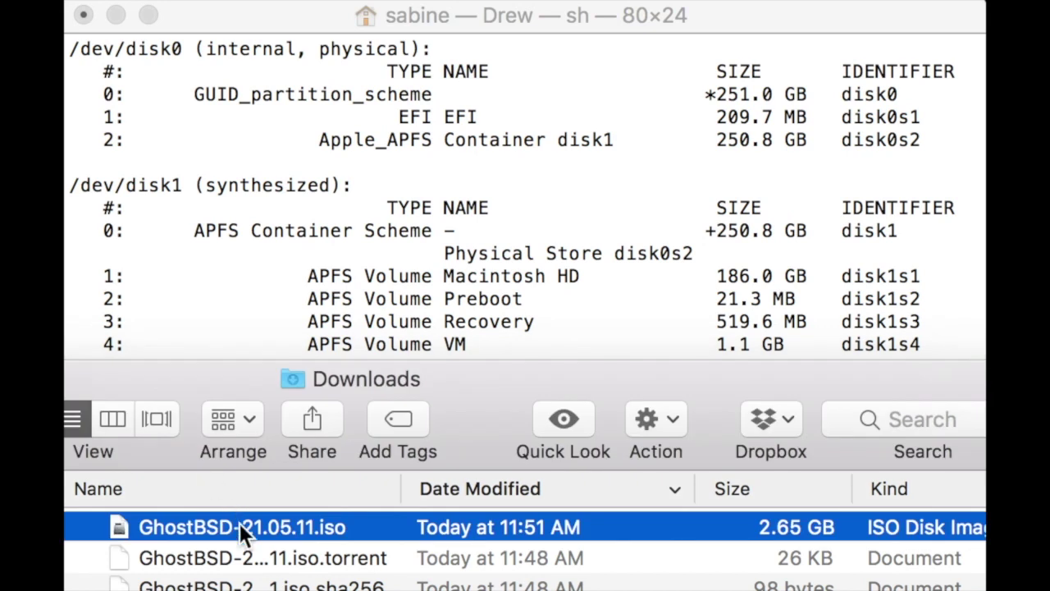
Run dd writing GhostBSD-21.05.11.iso to of=/dev/disk2 with bs=1m
drag(239, 523, 306, 258)
click(502, 23)
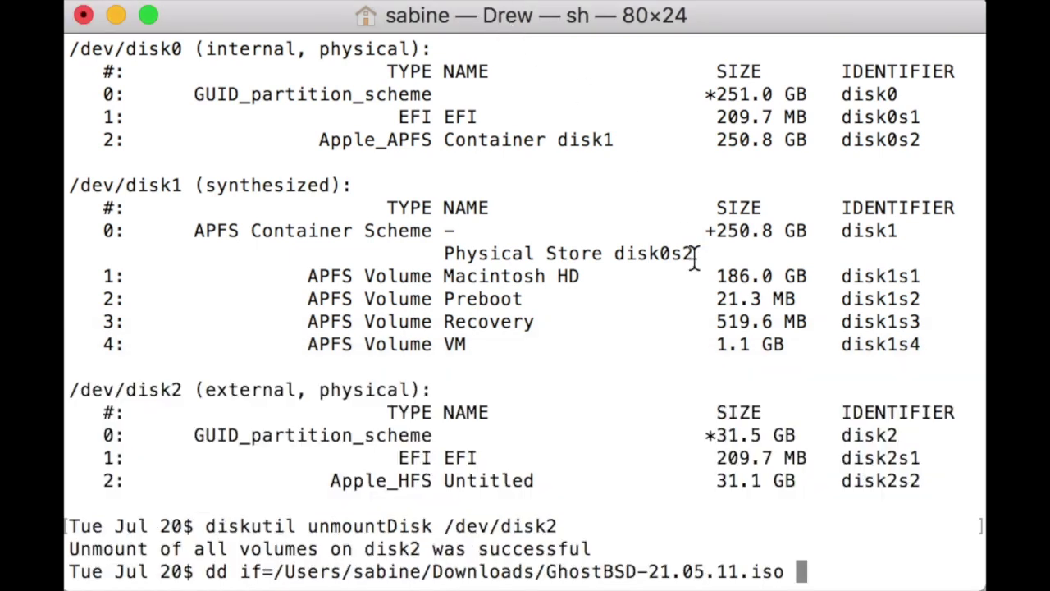
text(of)
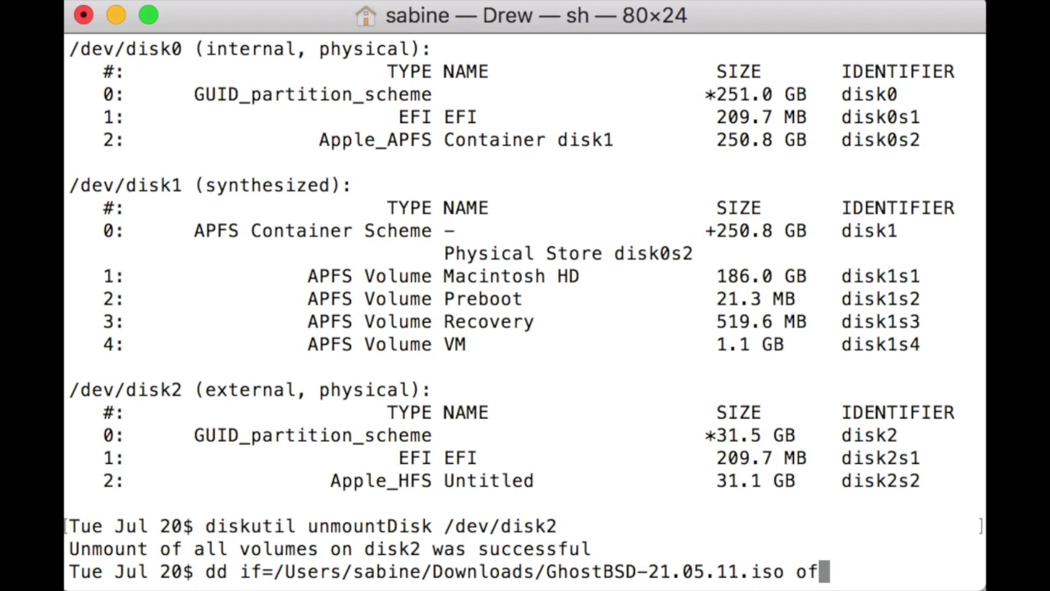
text(=)
text(/dev/)
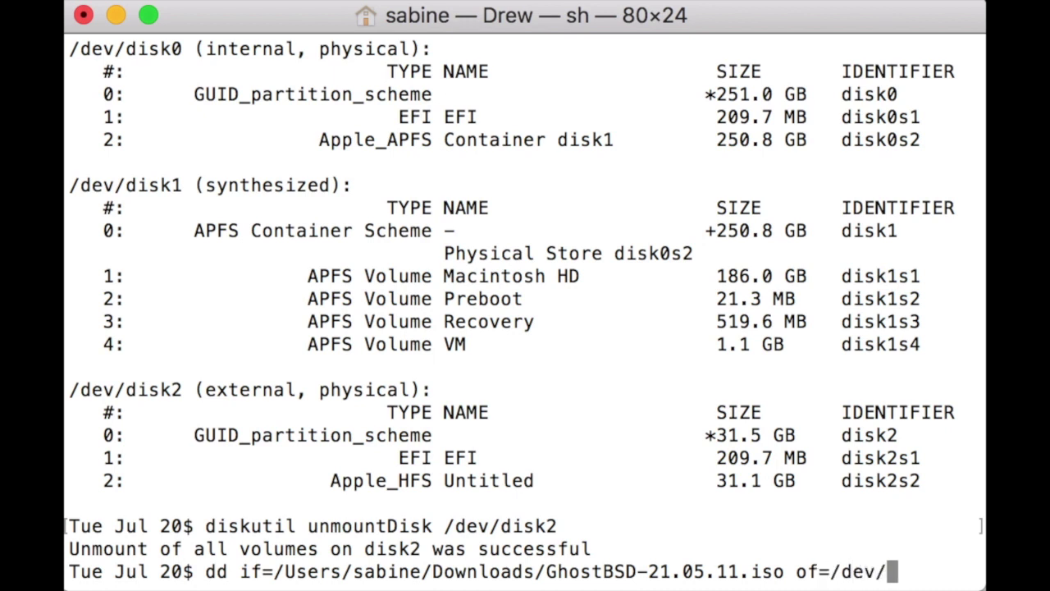
text(disk2)
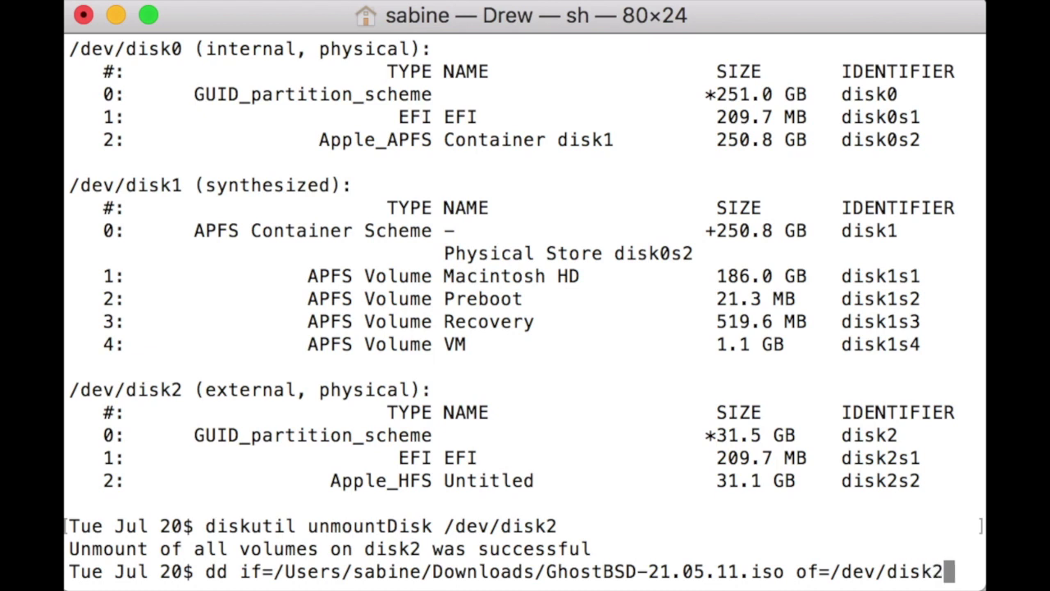
text( bs)
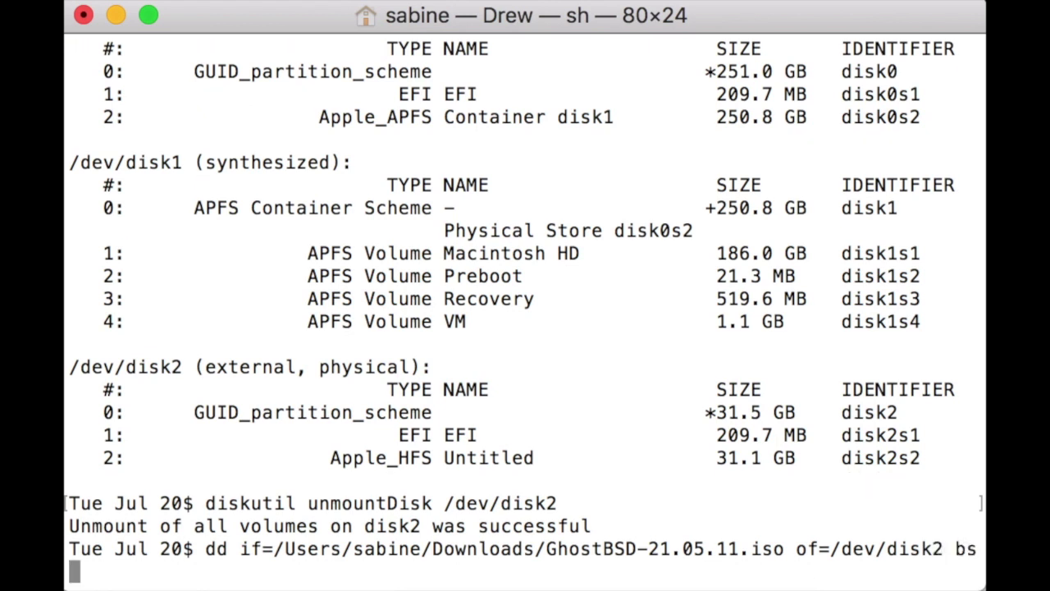
text(=1m)
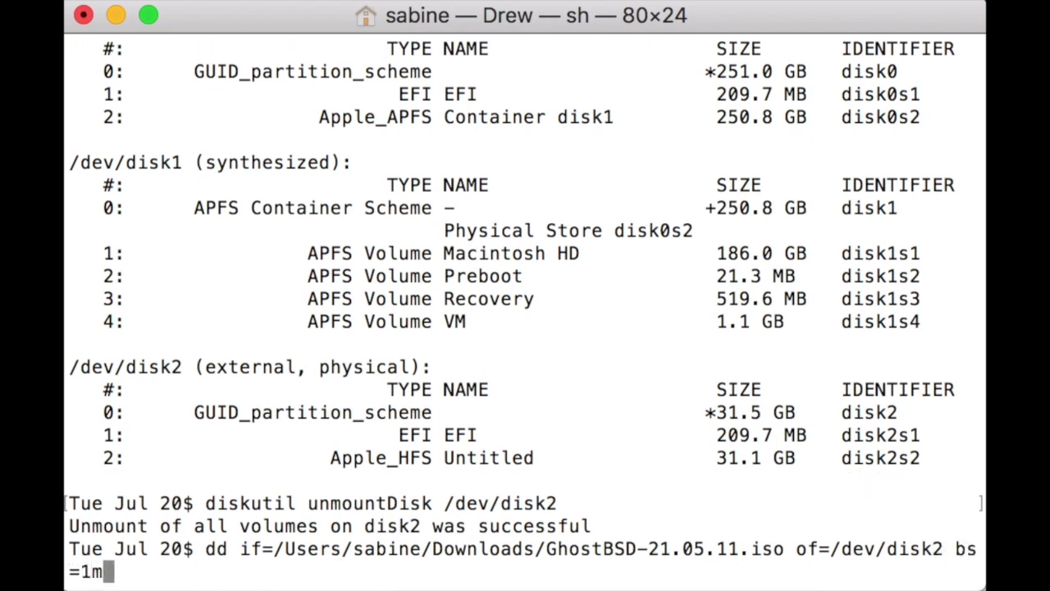
key(Return)
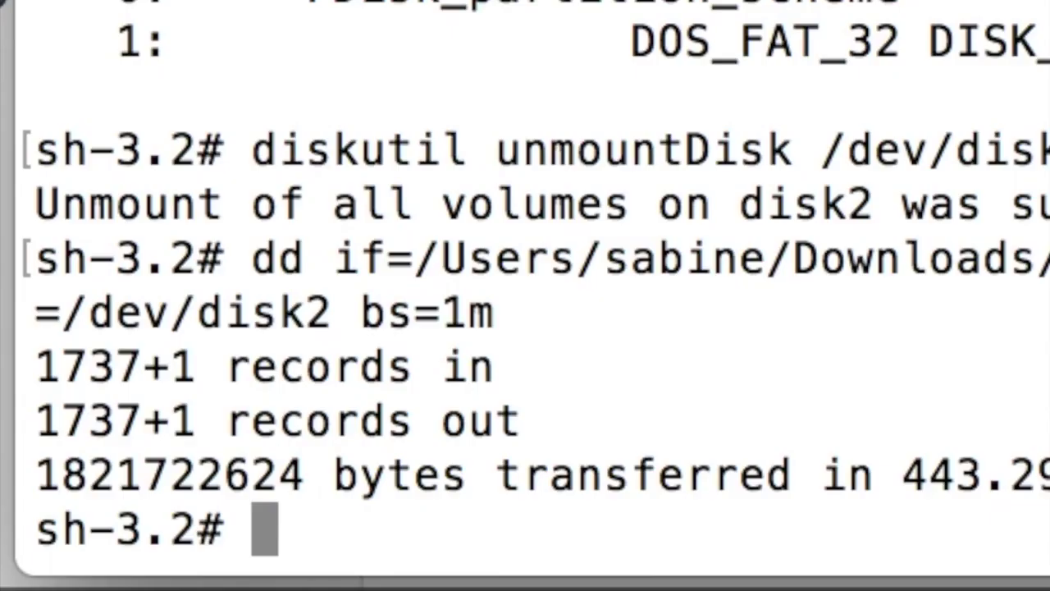
Eject the written USB drive with diskutil eject /dev/disk2
text(disku)
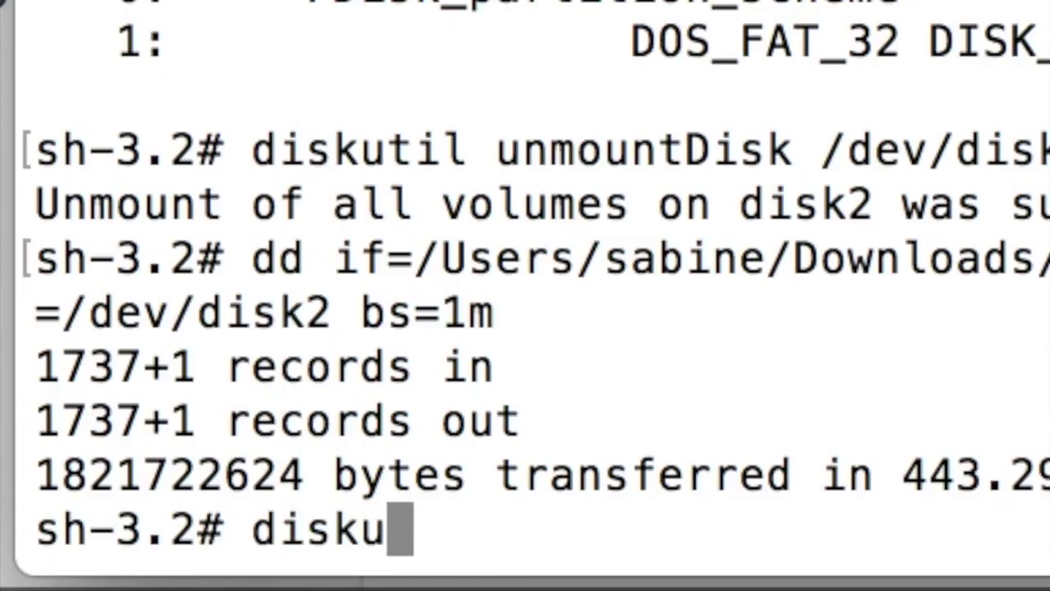
text(til eject )
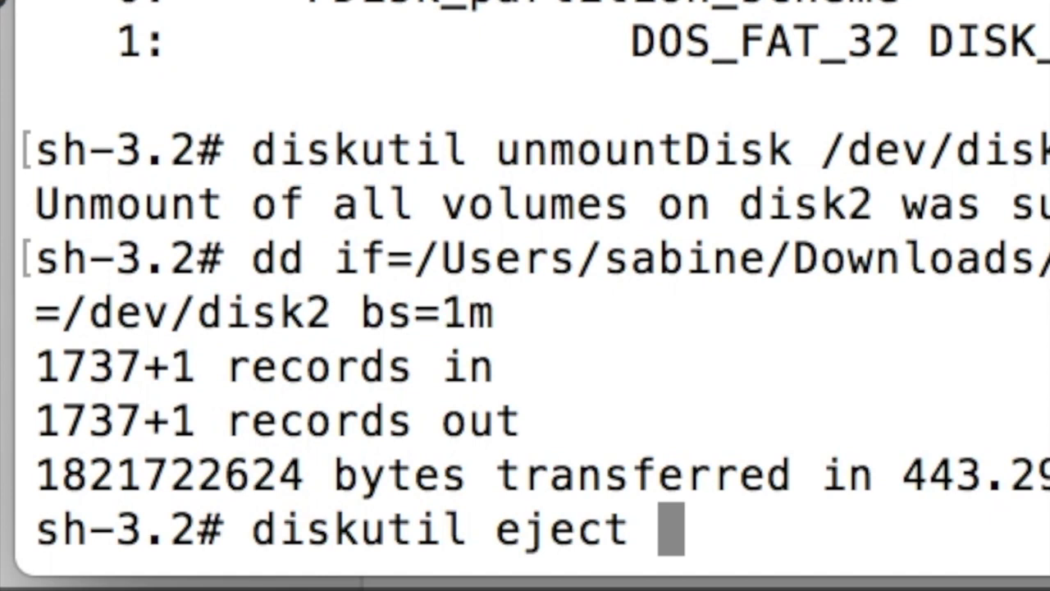
text(/dev/disk)
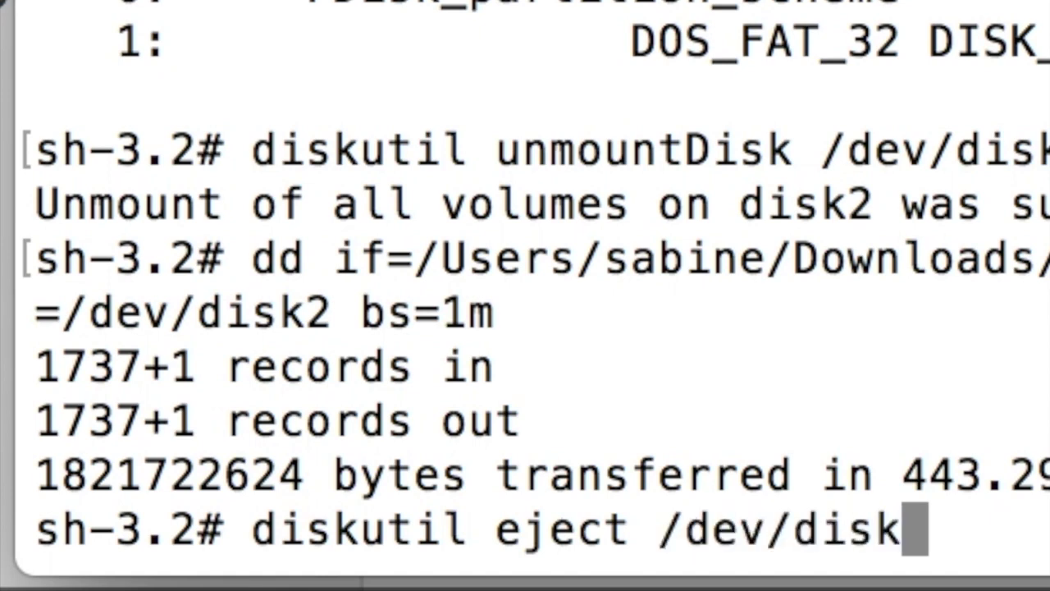
text(2)
key(Return)
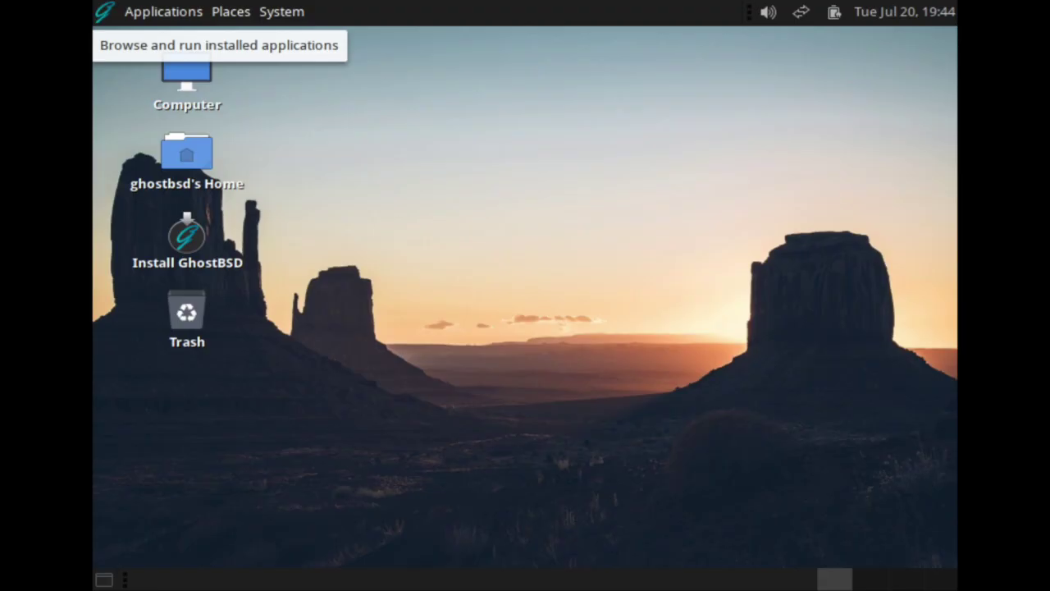
Open the live desktop's Applications menu to browse the installed programs
click(104, 12)
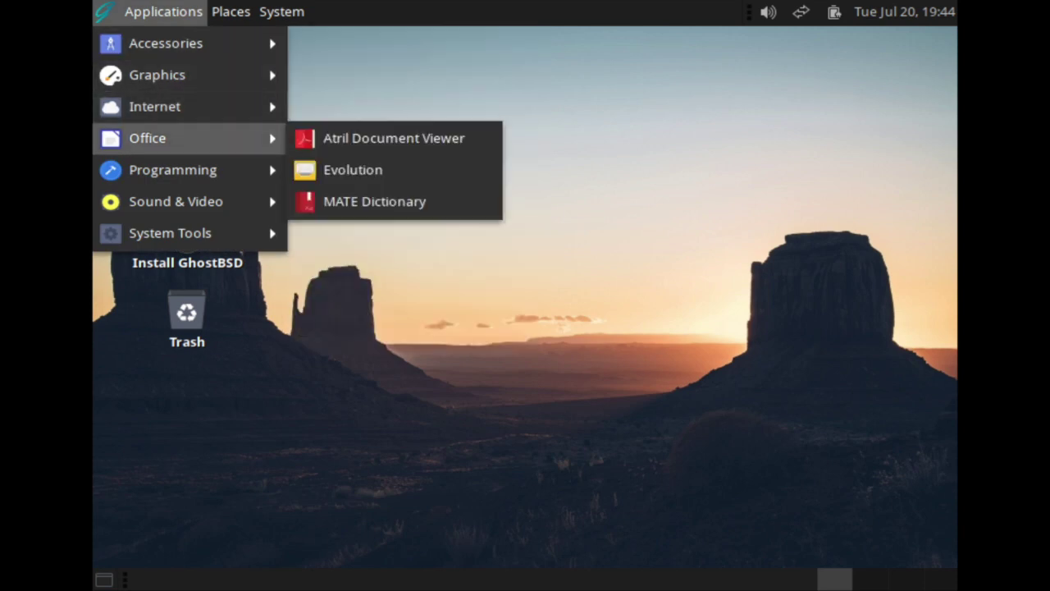
Close the applications list and launch the Install GhostBSD installer
mouse_move(176, 201)
key(Escape)
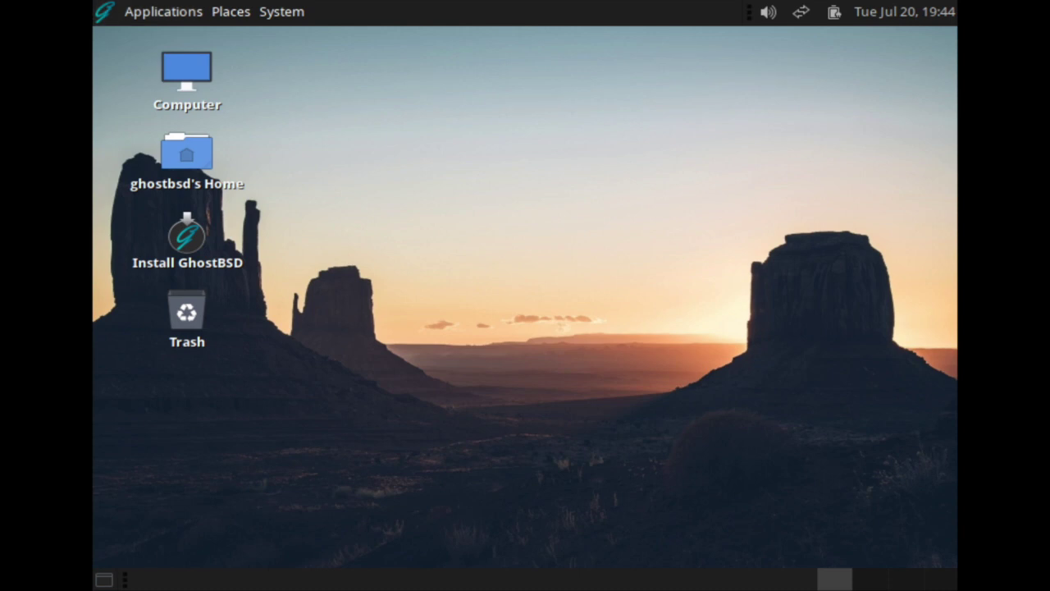
click(187, 242)
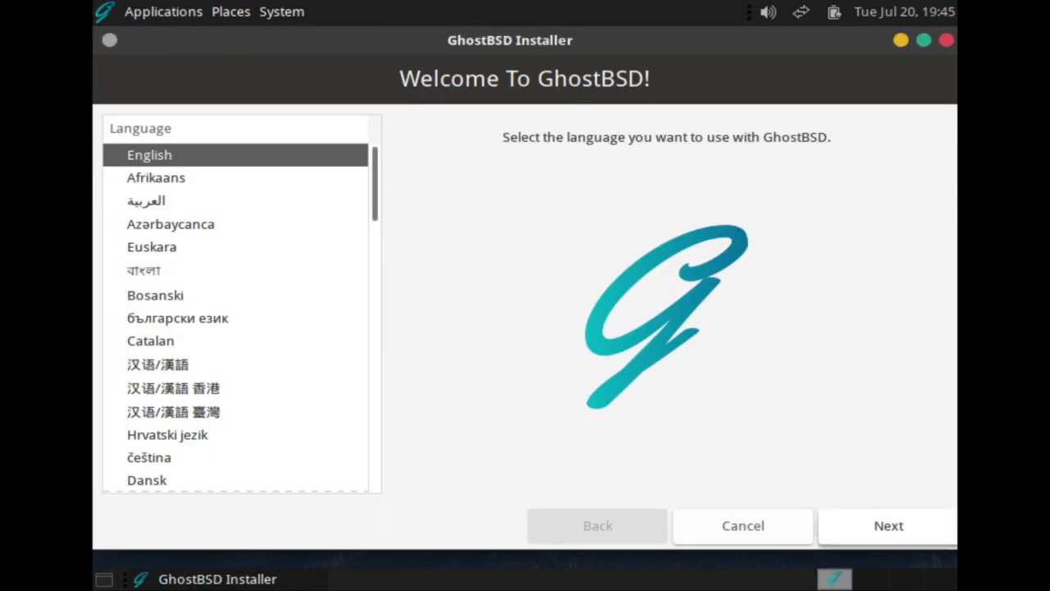
key(Return)
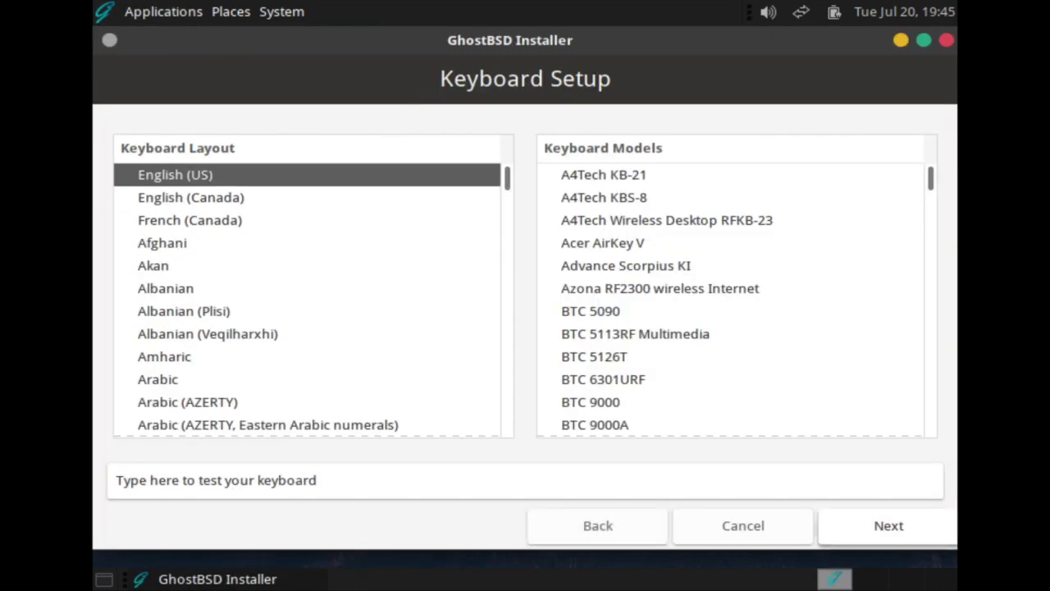
Keep the English (US) keyboard and set the time zone to America/New_York
key(Return)
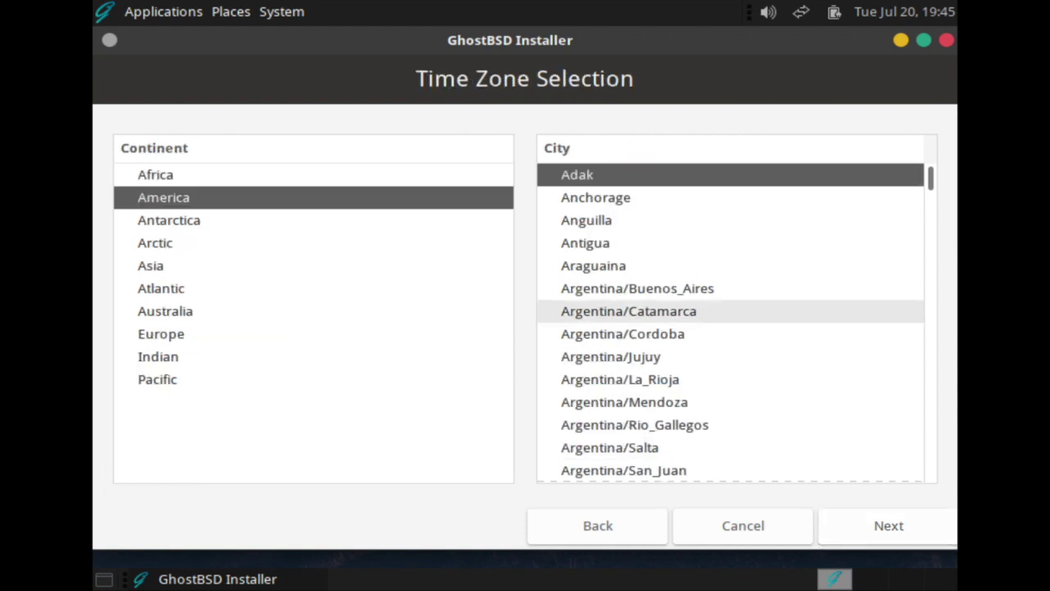
scroll(730, 320, down, 15)
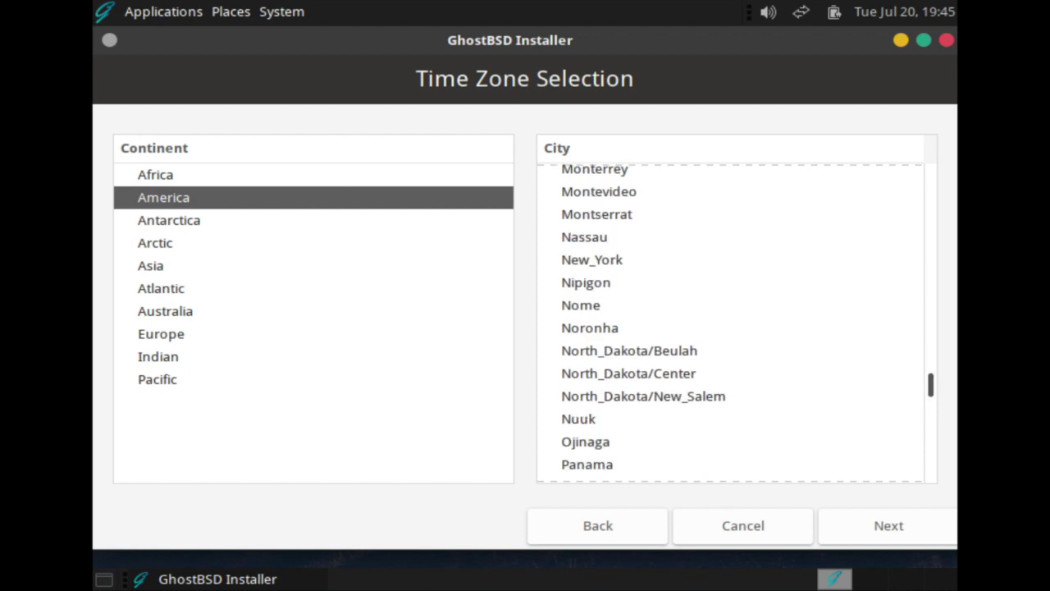
click(592, 259)
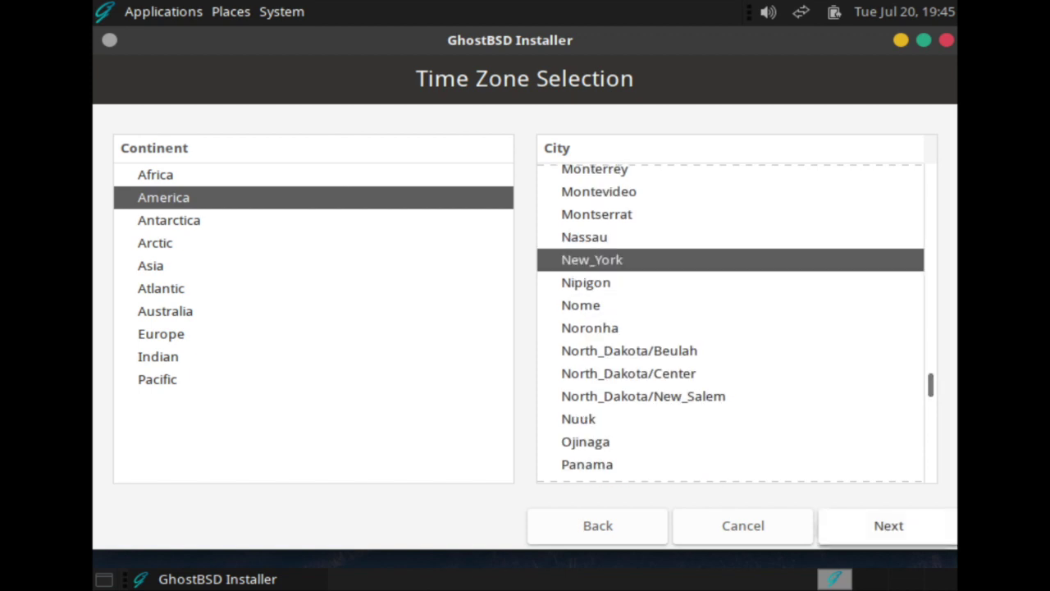
click(883, 526)
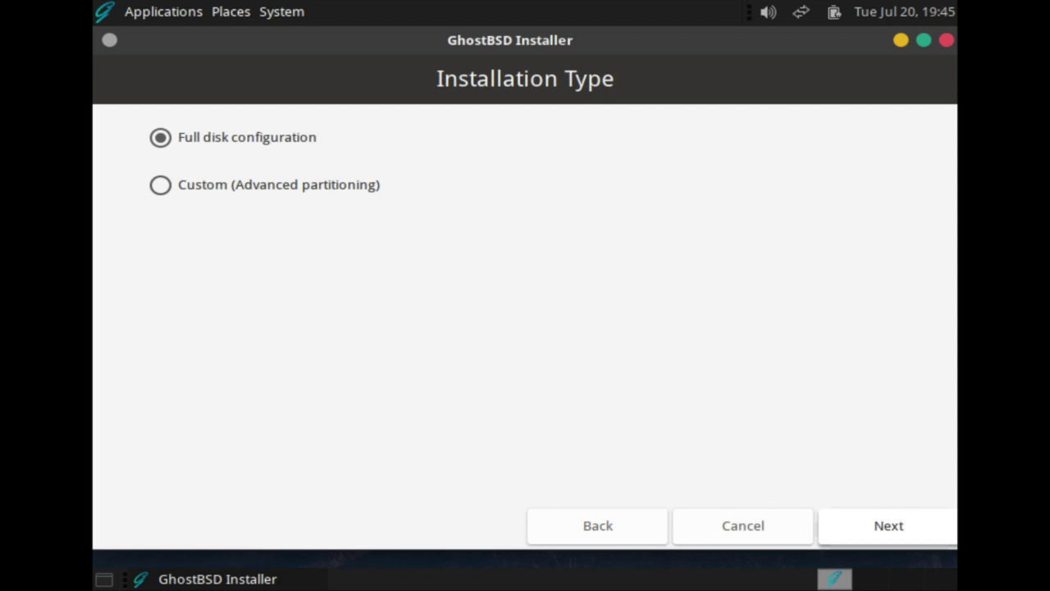
Choose a full-disk ZFS install on the 16384 MB ada0 drive
click(886, 526)
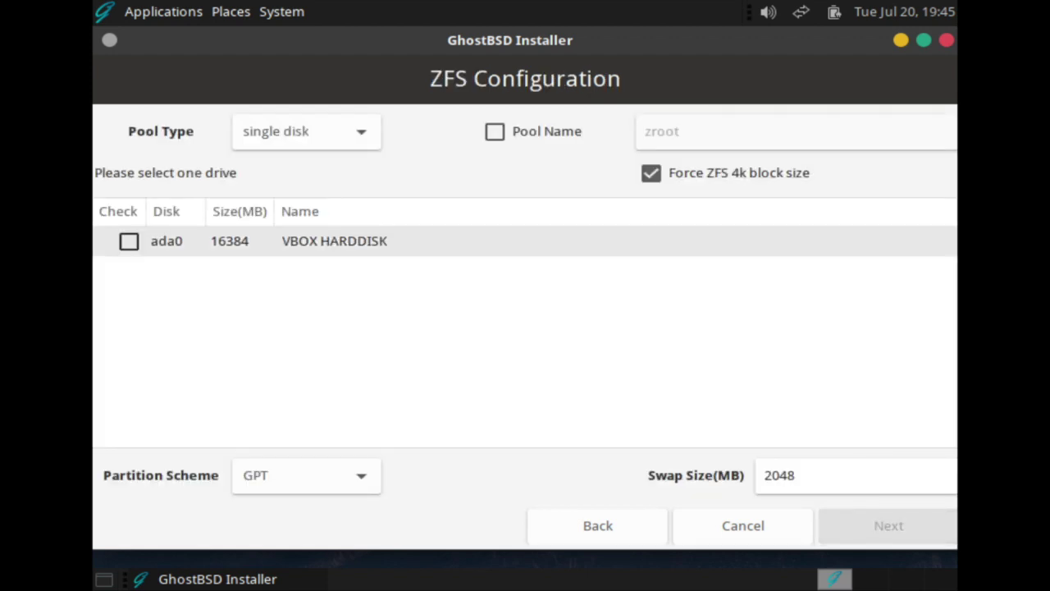
click(128, 240)
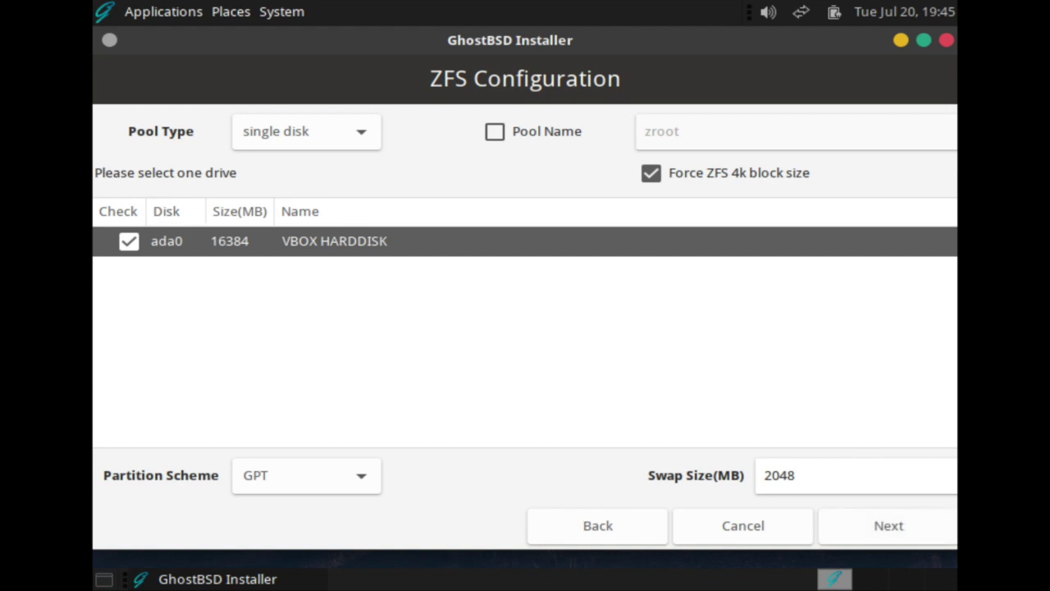
click(889, 525)
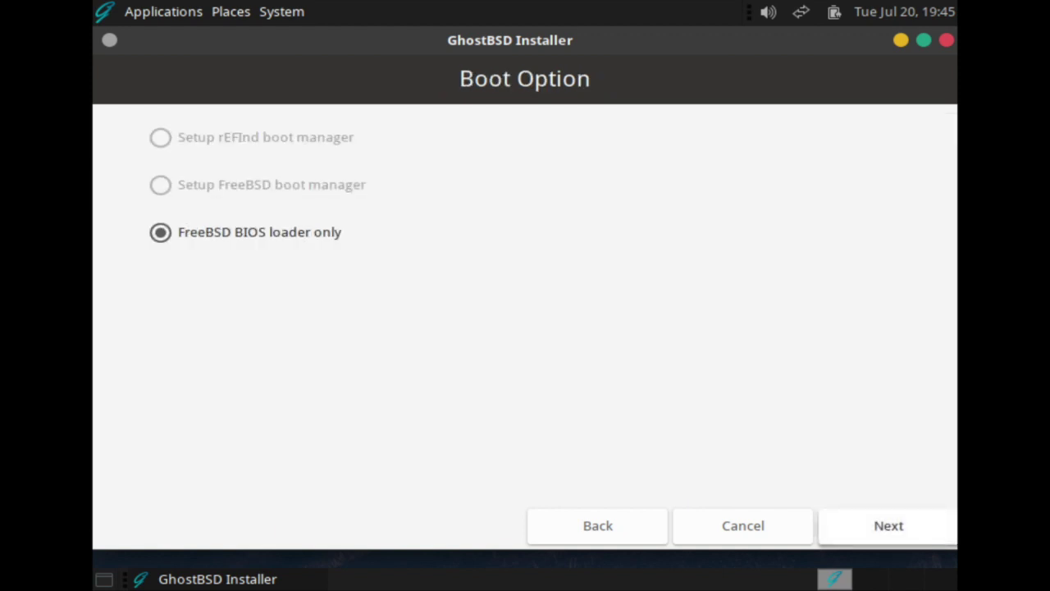
Keep the BIOS boot loader option, then enter and confirm the root password
click(889, 525)
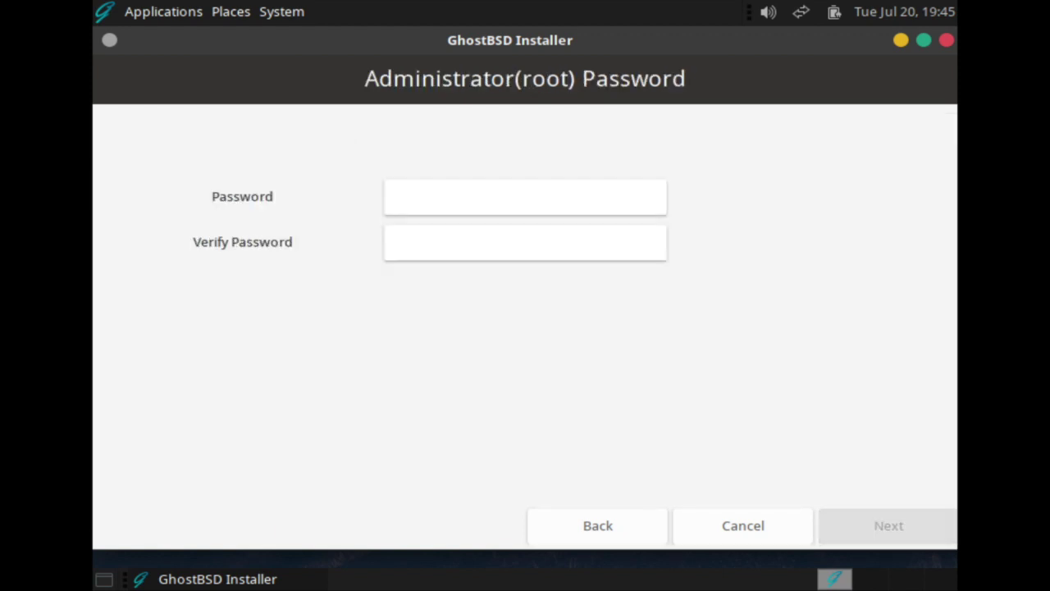
click(394, 196)
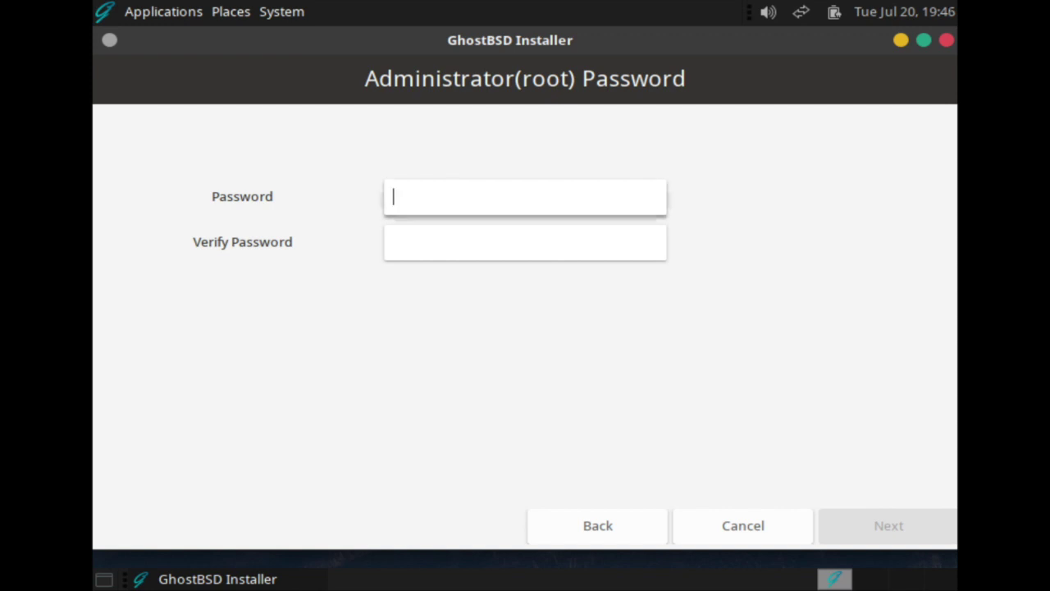
text(*********)
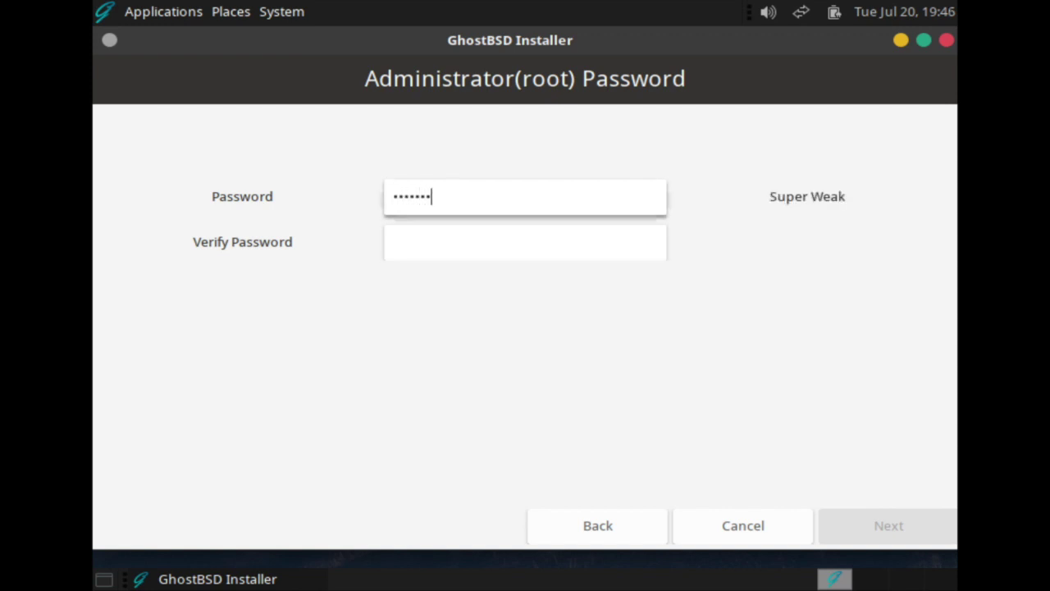
click(393, 242)
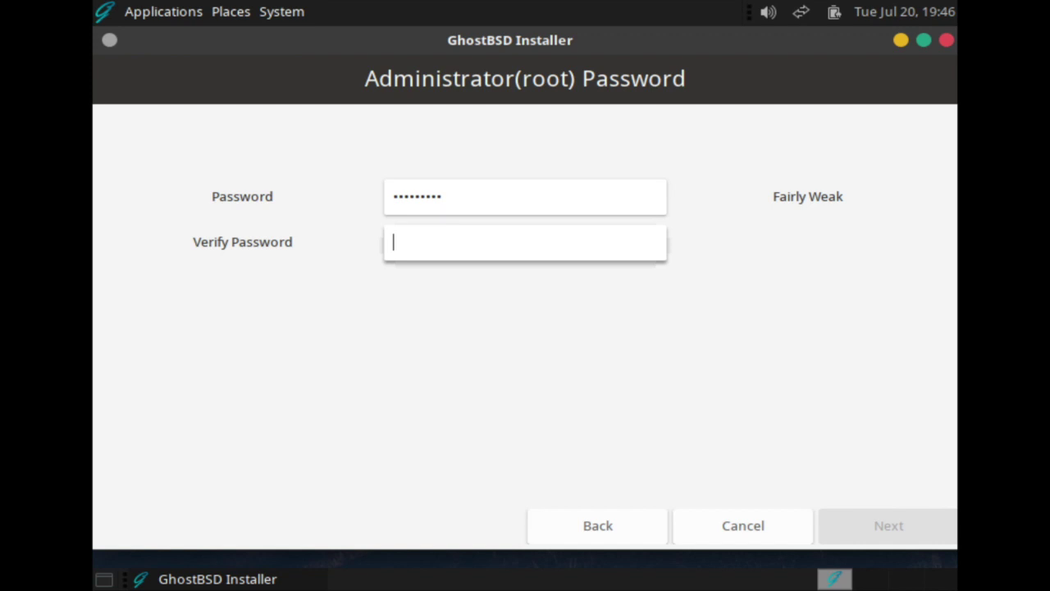
text(*********)
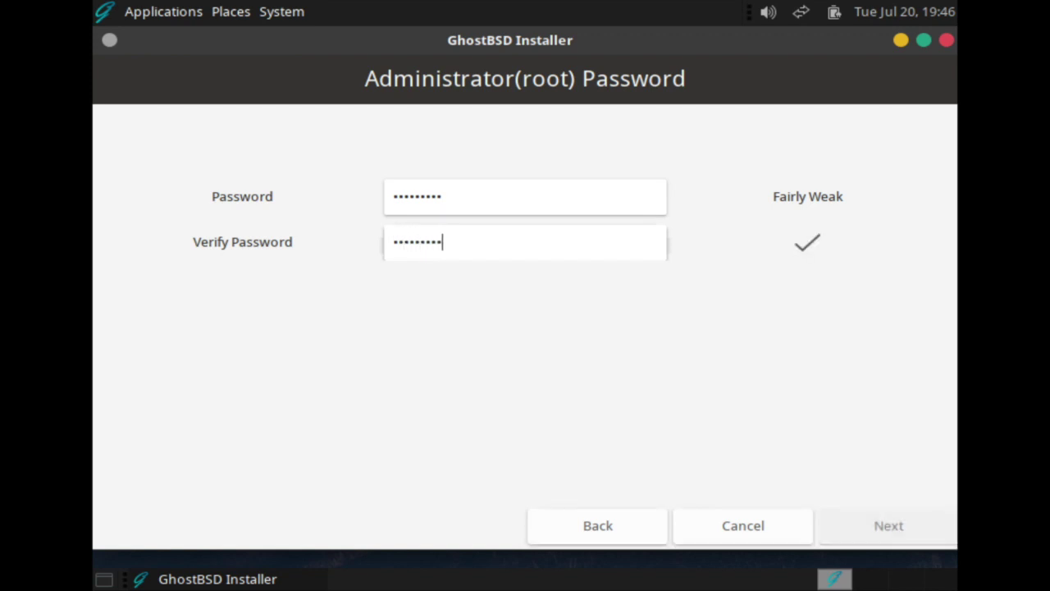
key(Return)
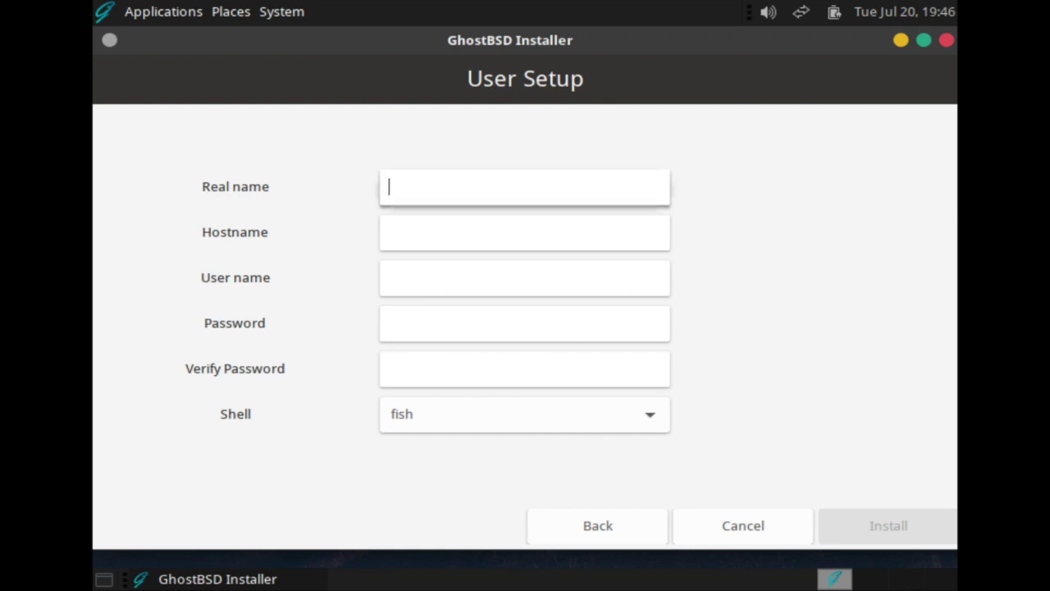
Create the user with real name FreeBSD and a confirmed password, then start installing
text(FreeBSD)
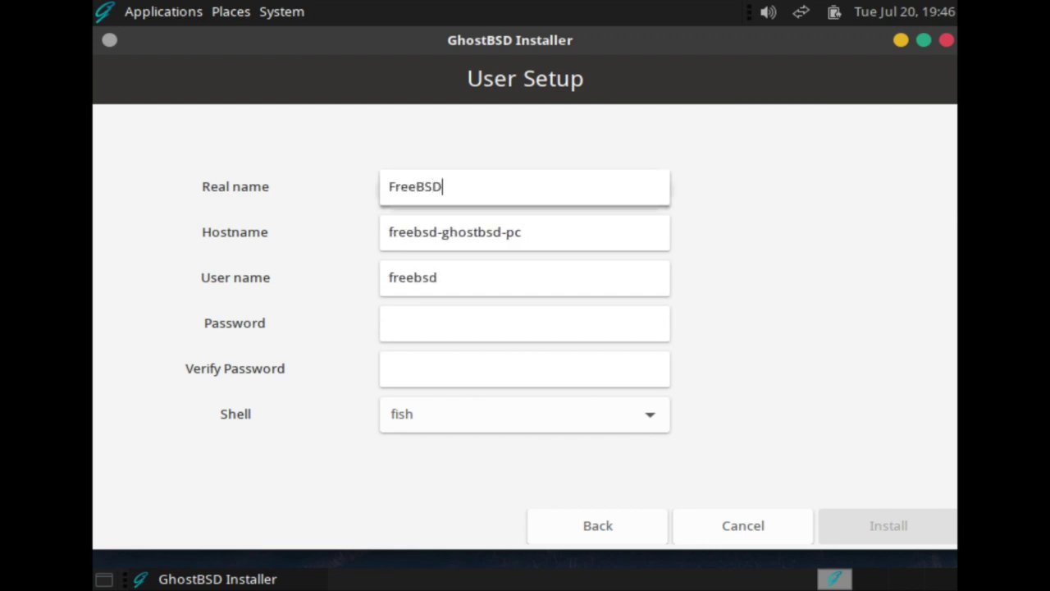
click(524, 322)
text(freebsd)
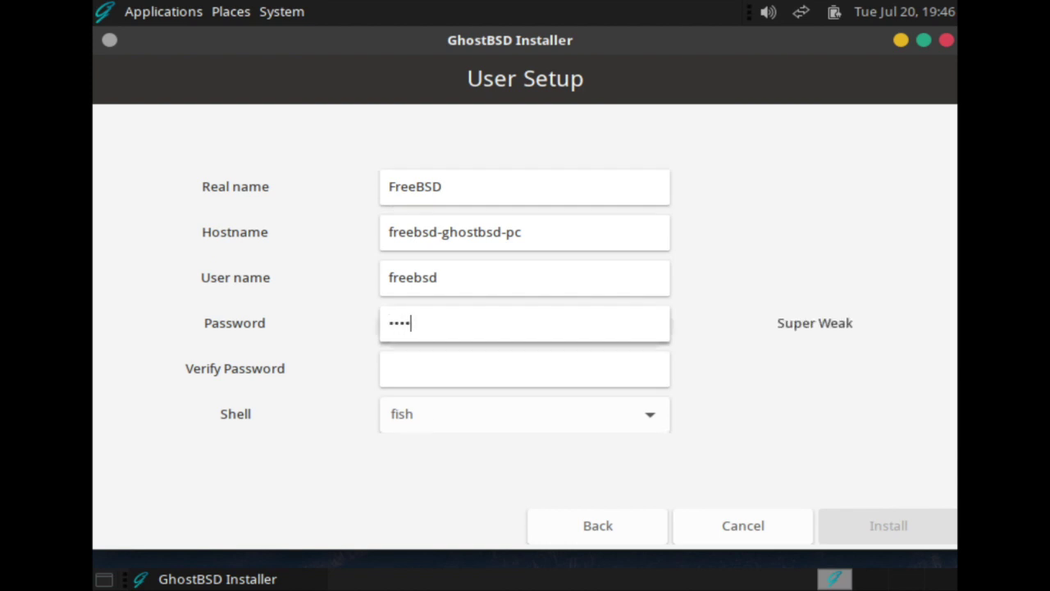
text(12)
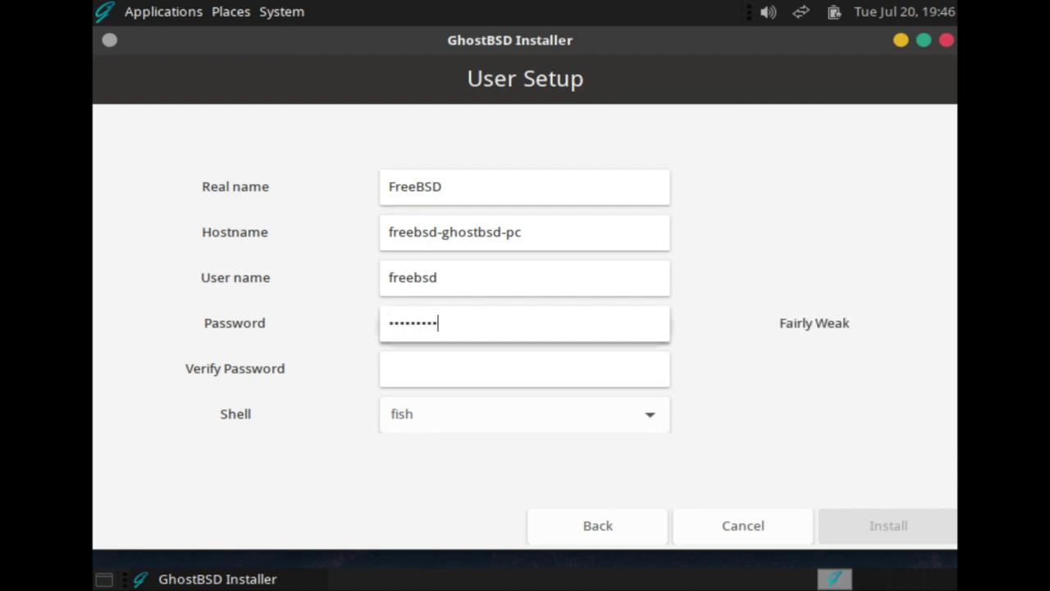
click(524, 368)
text(freebsd1)
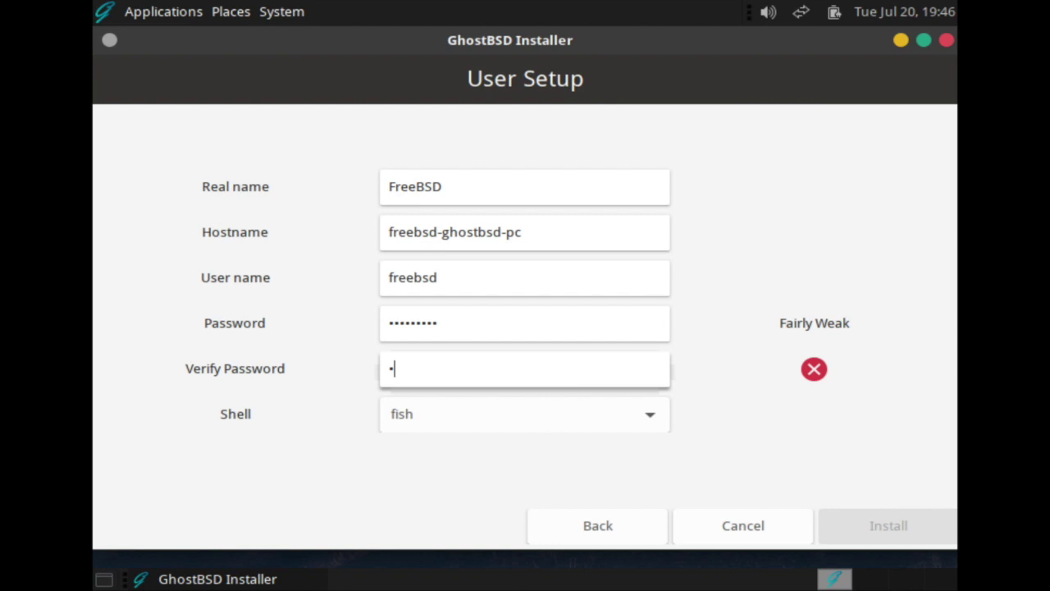
text(2)
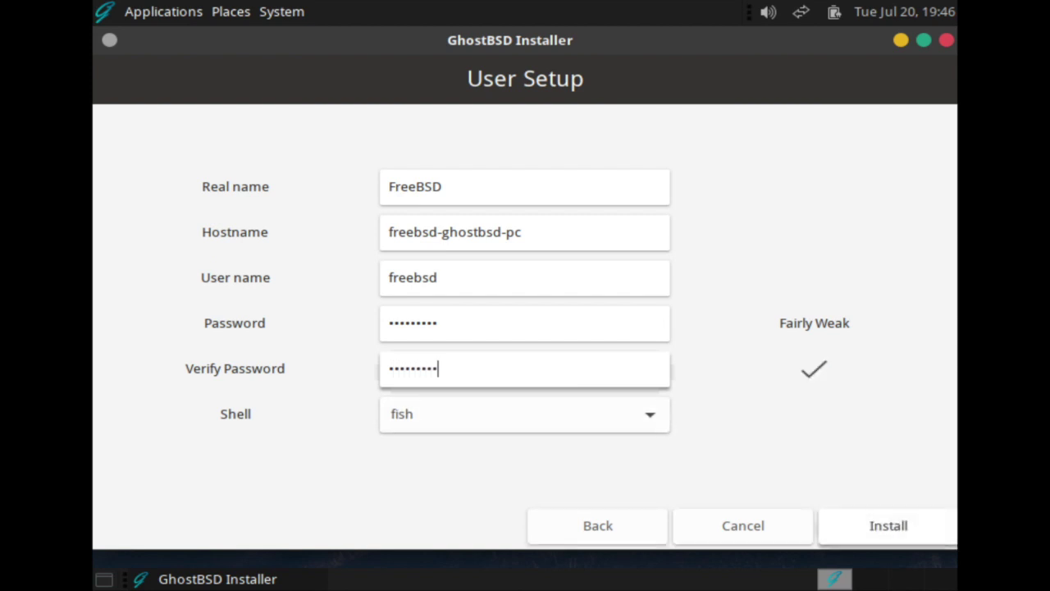
key(Return)
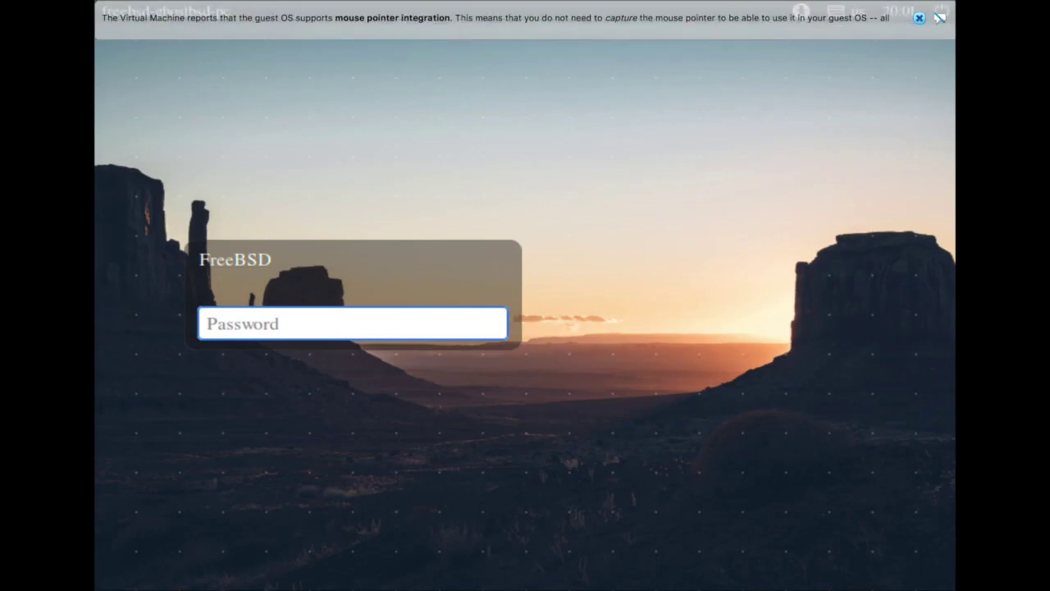
Log in with the user's password and browse Applications through Accessories, Graphics and Internet
click(918, 18)
text(••••••)
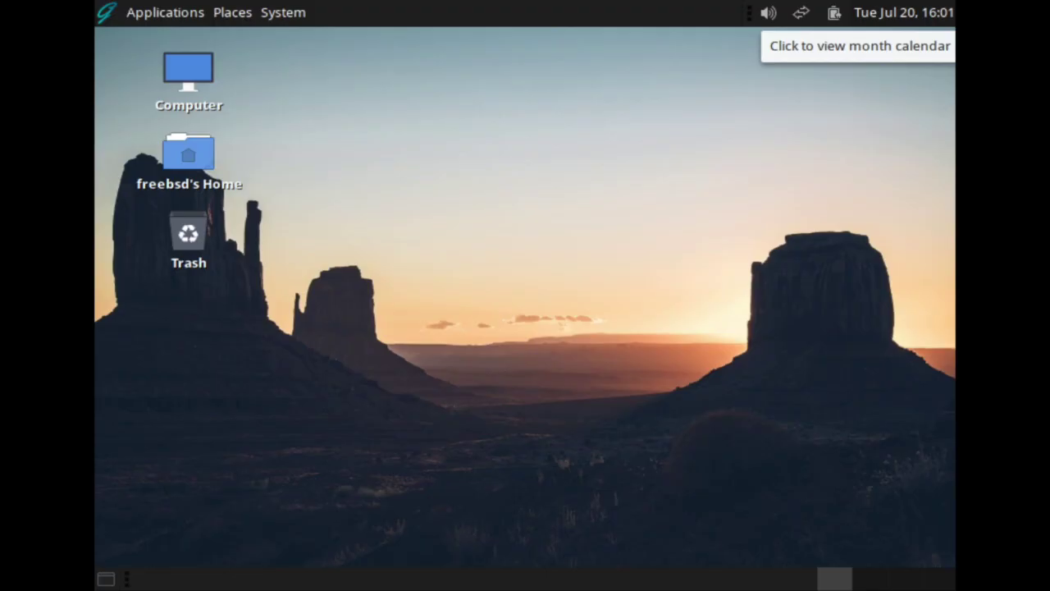
click(164, 13)
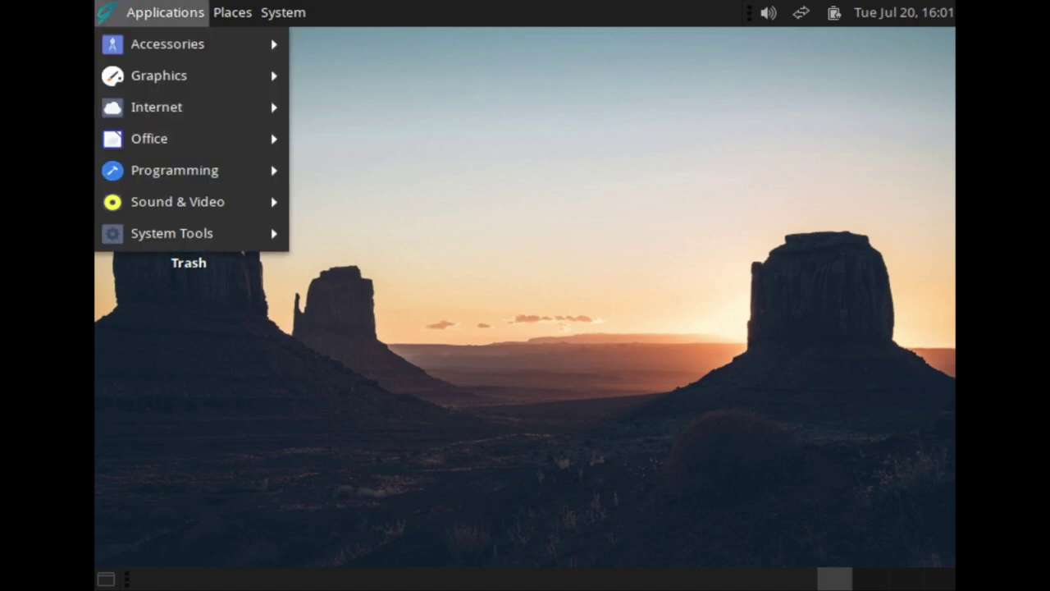
mouse_move(167, 44)
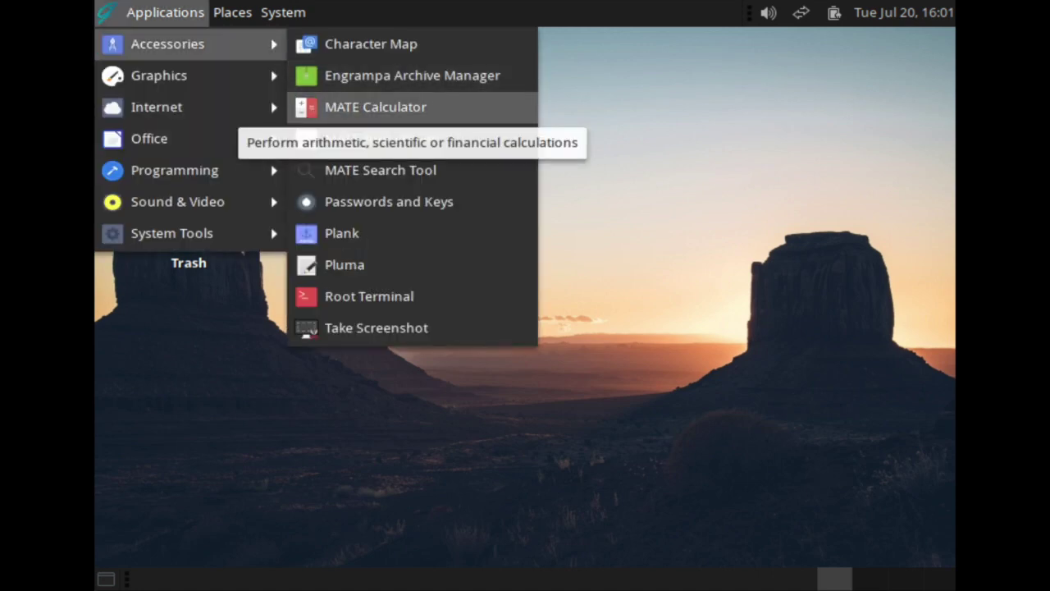
mouse_move(197, 75)
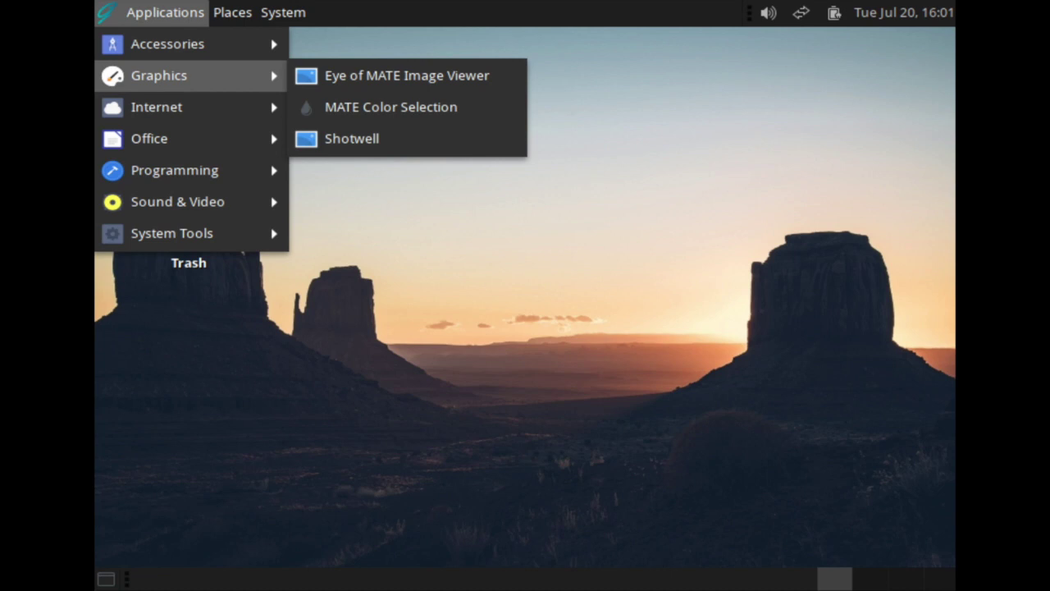
mouse_move(197, 107)
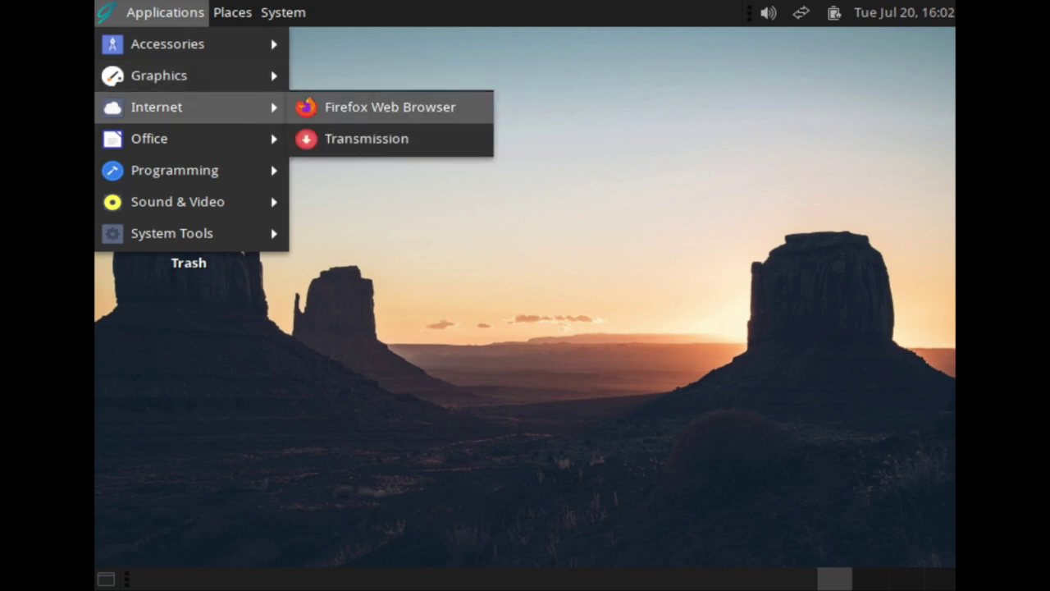
Launch Firefox, load freebsdfoundation.org, then minimize it to reveal the desktop
click(318, 108)
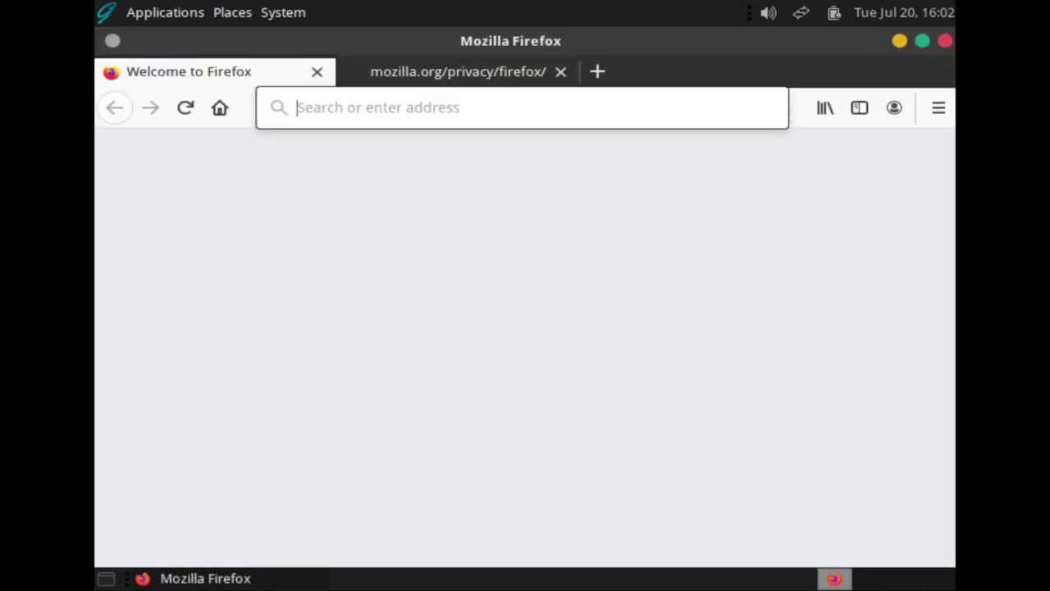
text(fre)
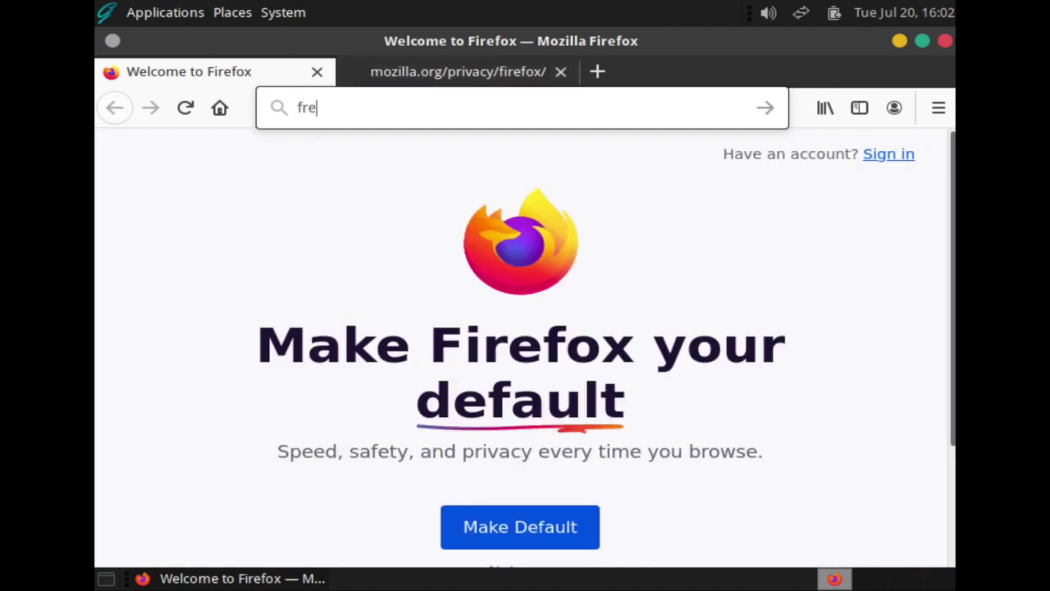
text(ebsdfoun)
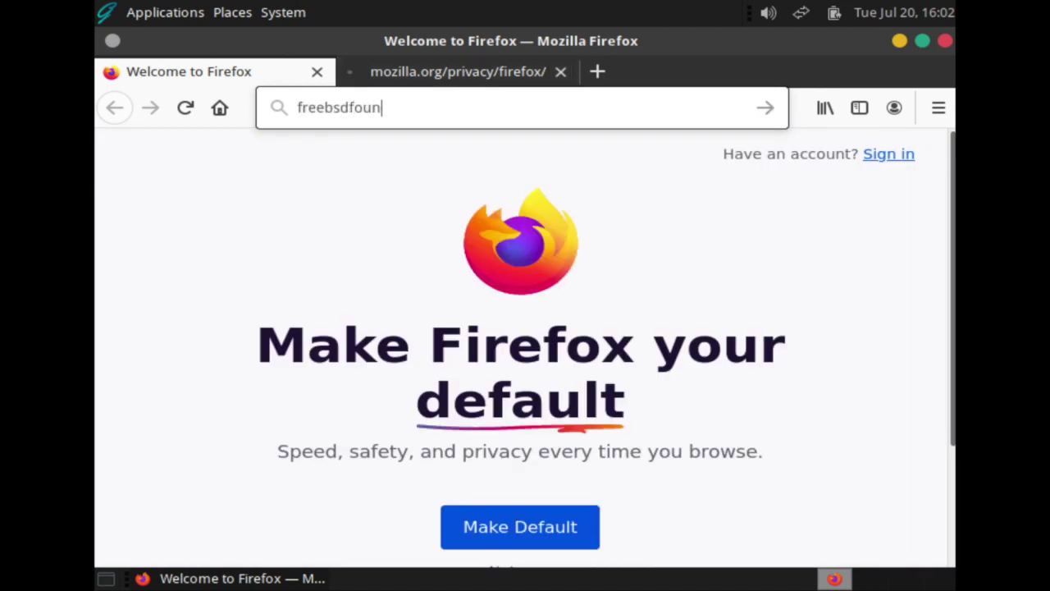
text(dation.org)
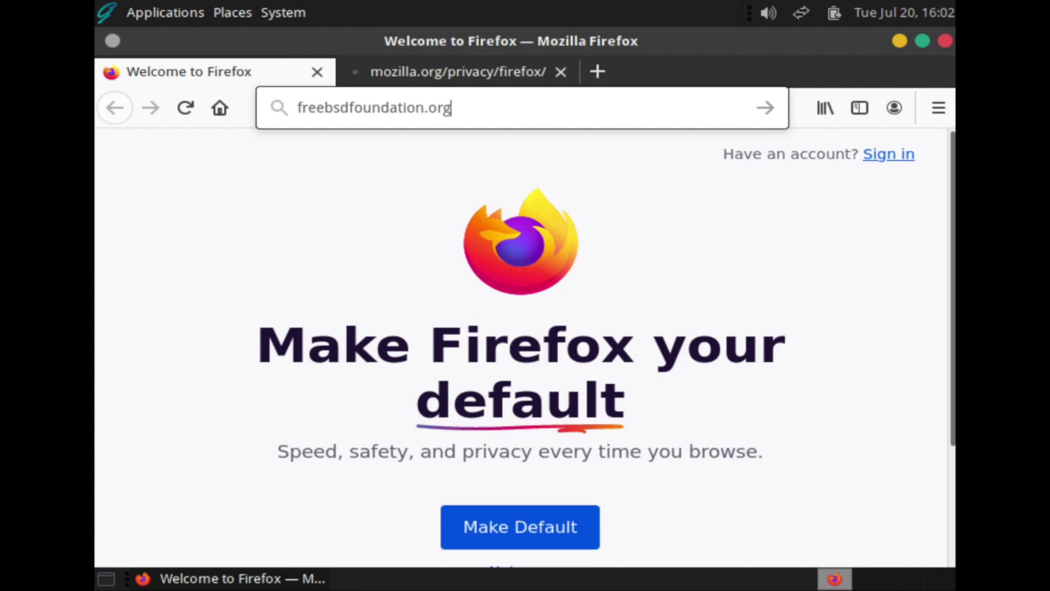
key(Return)
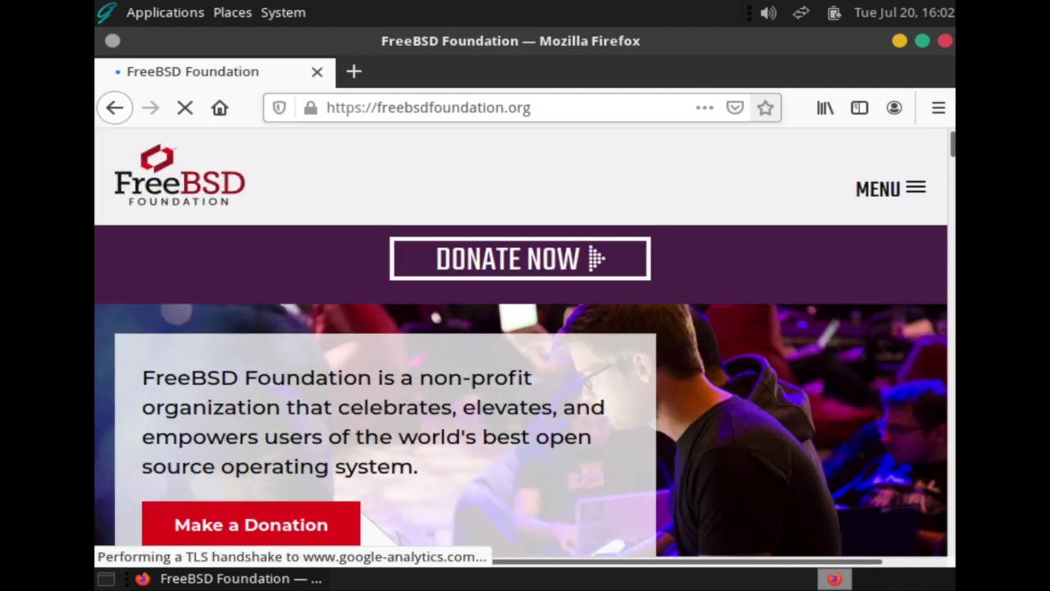
key(ctrl+alt+d)
Launch MATE Terminal from System Tools and switch to root with su and the root password
key(alt+F1)
key(Down)
key(Down)
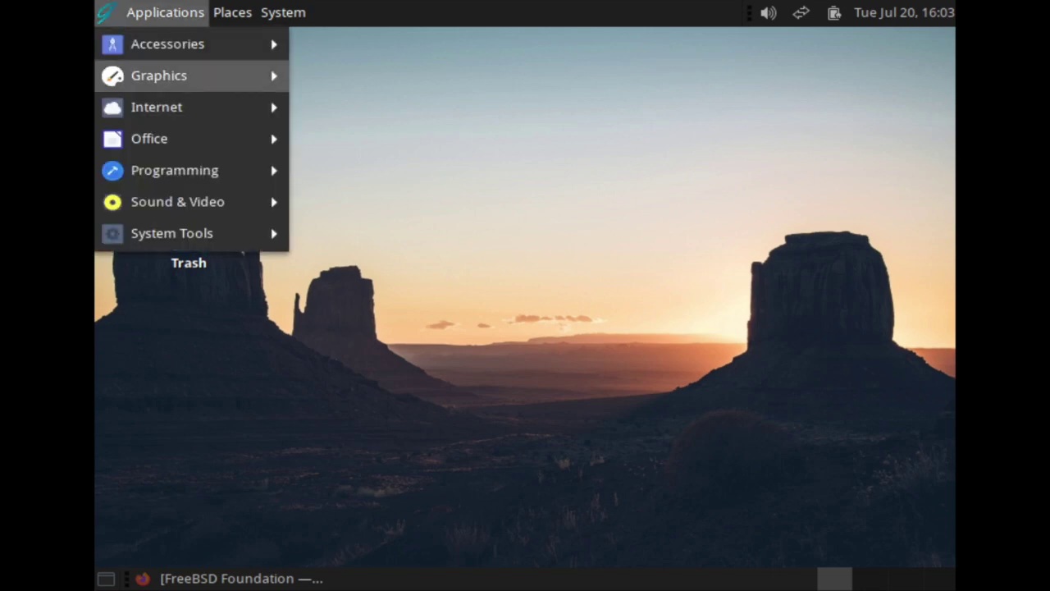
key(Down)
key(Down)
key(Down)
key(Down)
key(Down)
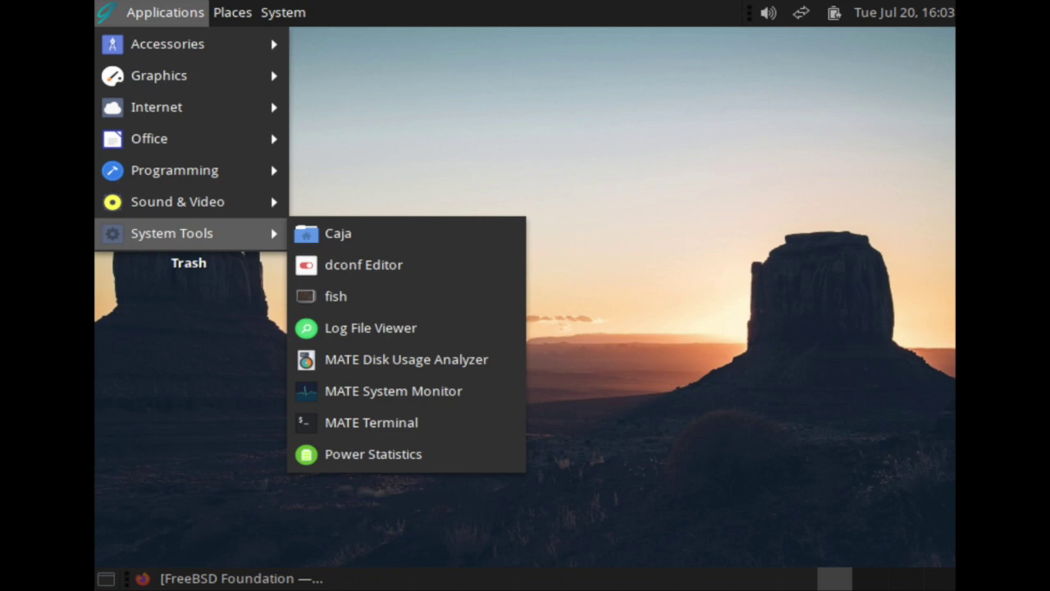
click(348, 423)
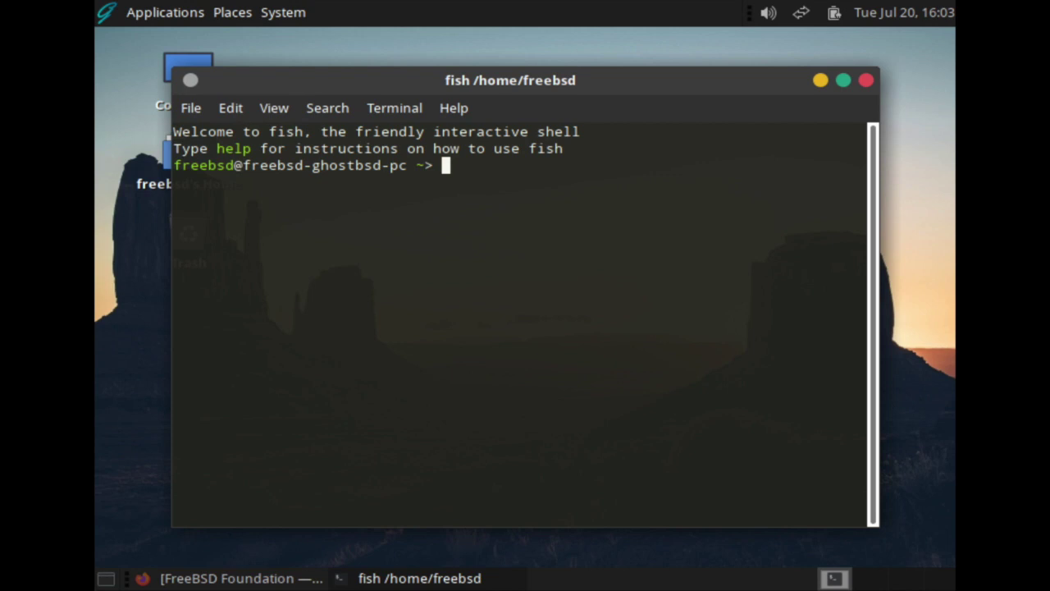
text(du)
key(Return)
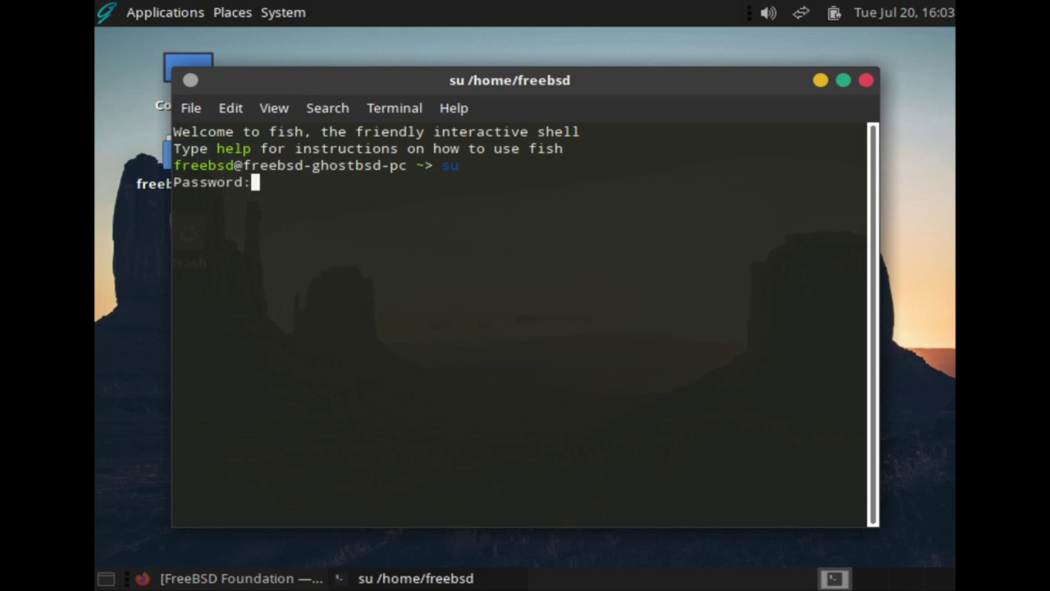
key(Return)
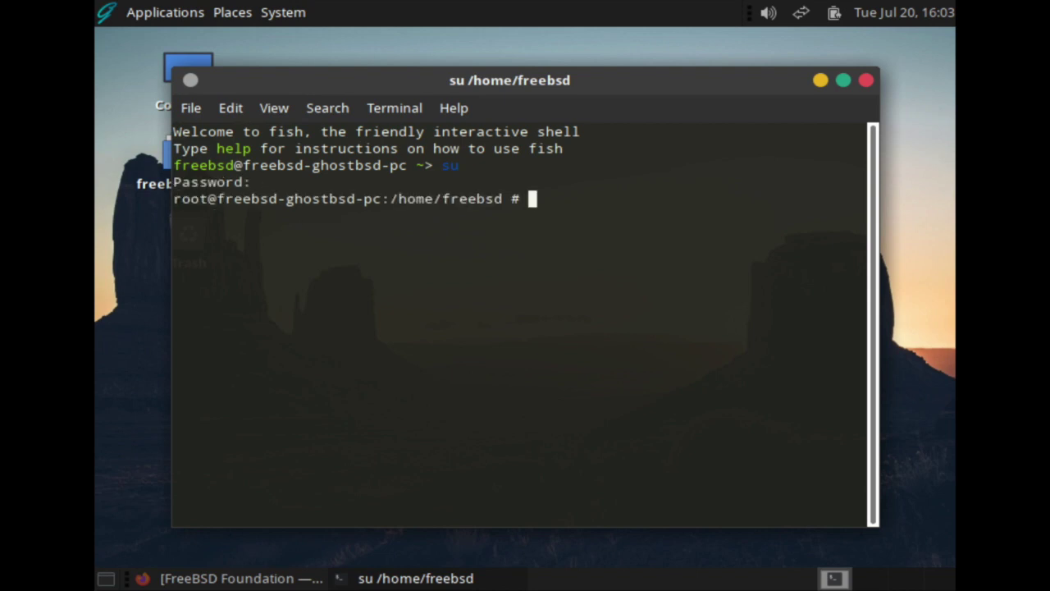